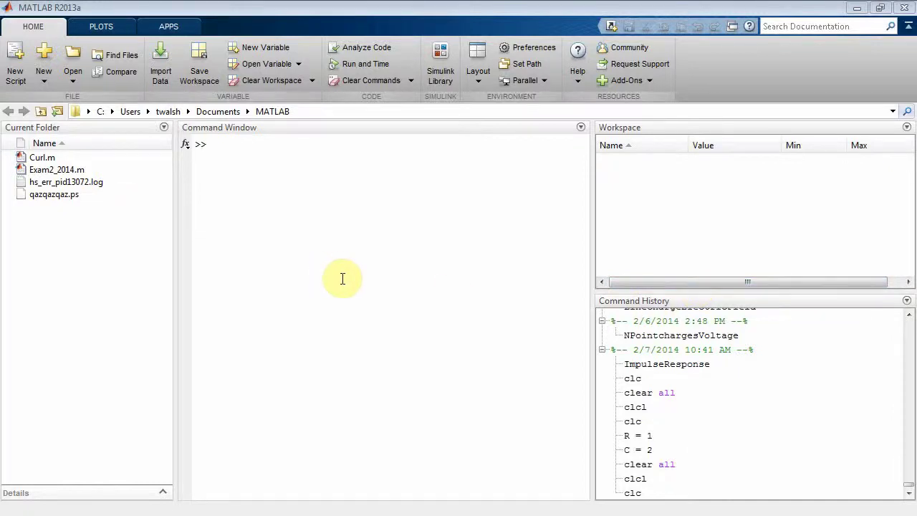
- Open the Simulink Library Browser from MATLAB and shift its window down slightly
click(252, 160)
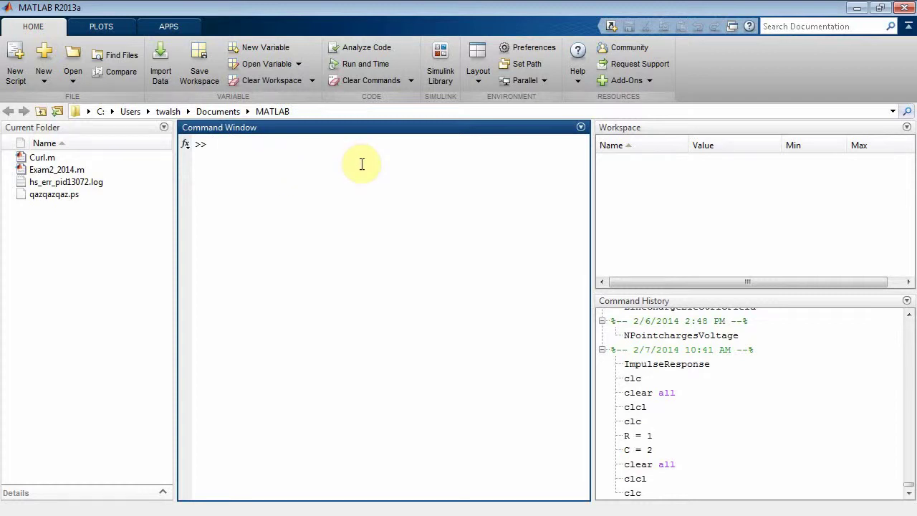
click(440, 77)
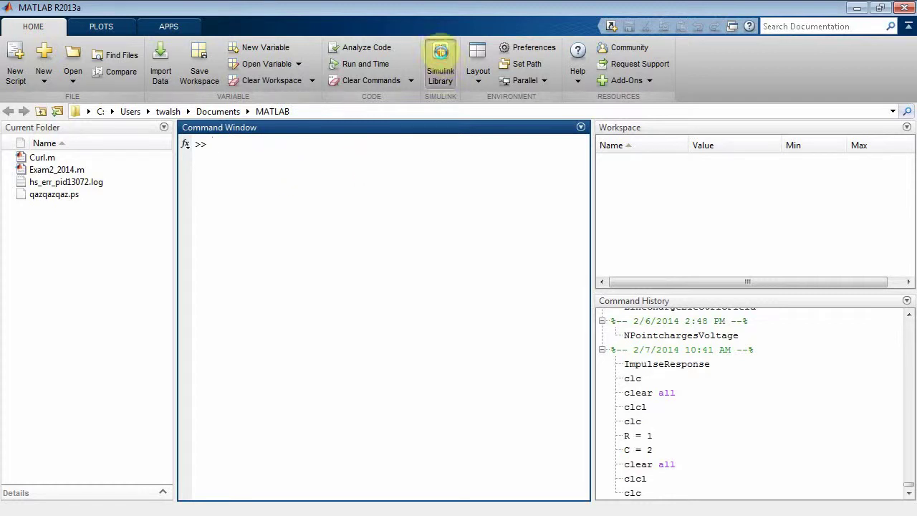
drag(231, 16, 241, 30)
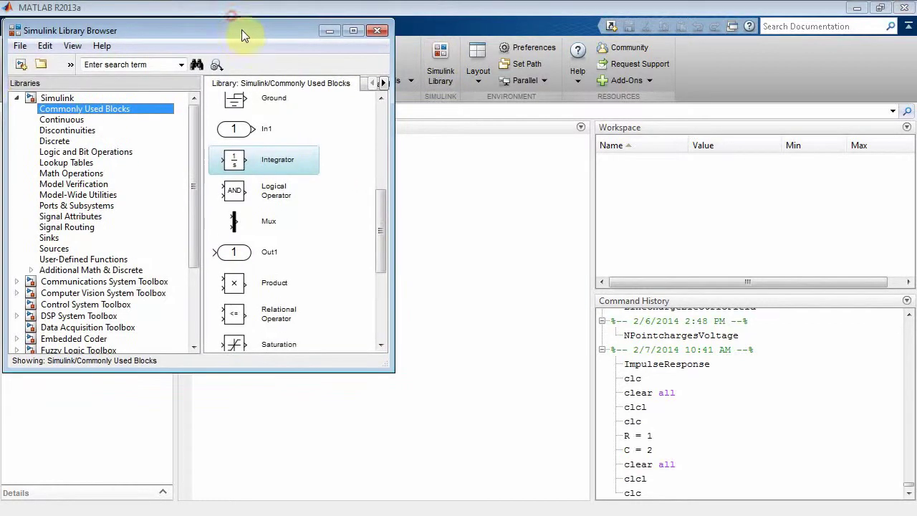
- Create a new blank Simulink model and move its window down and right
click(20, 46)
click(41, 63)
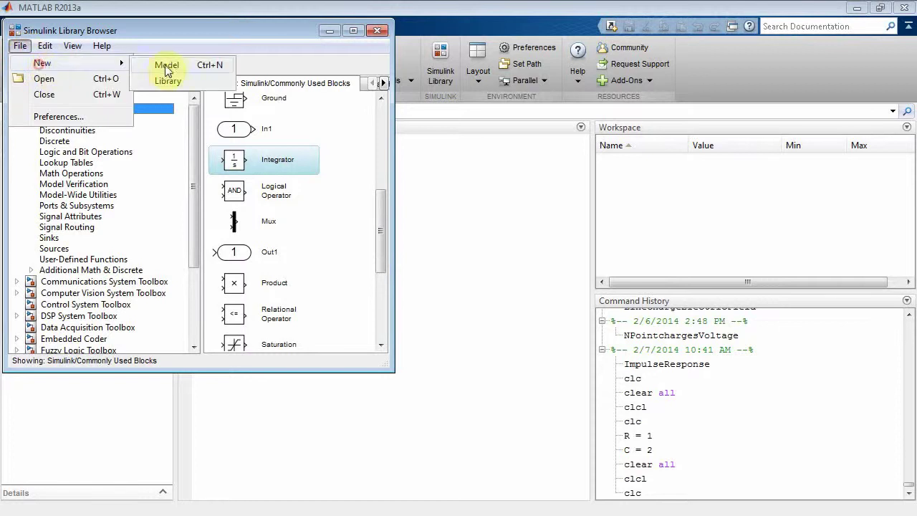
click(166, 66)
drag(323, 62, 584, 141)
- Arrange the Library Browser and untitled model windows and activate the empty canvas
click(283, 33)
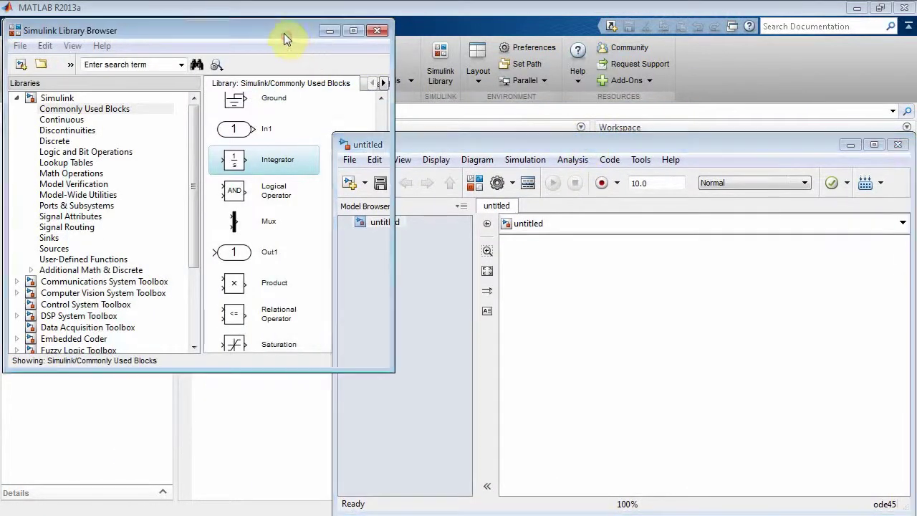
drag(284, 33, 281, 21)
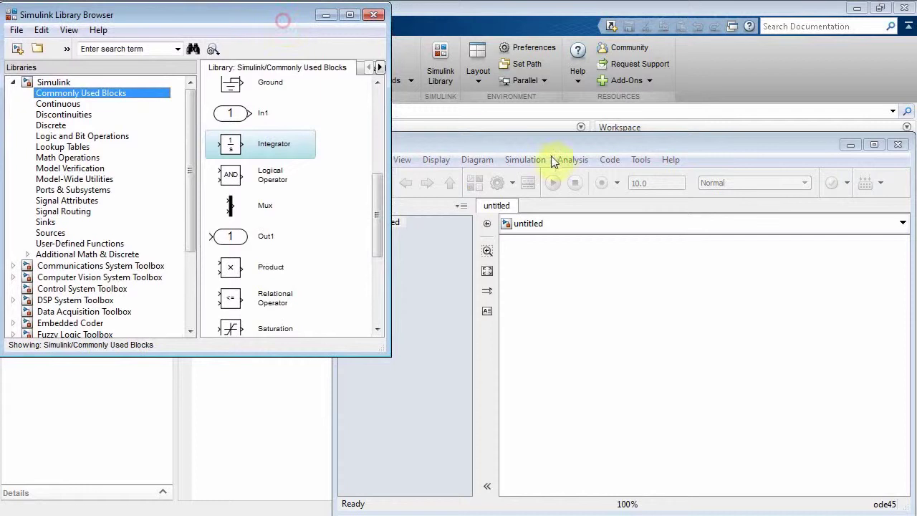
click(554, 162)
click(557, 301)
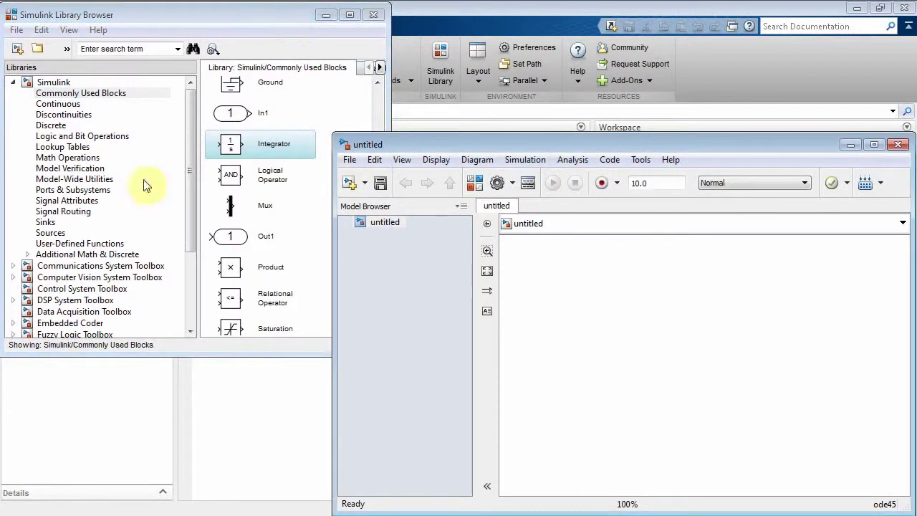
- Add a Step block from Sources and a Scope block from Sinks to the model
click(13, 83)
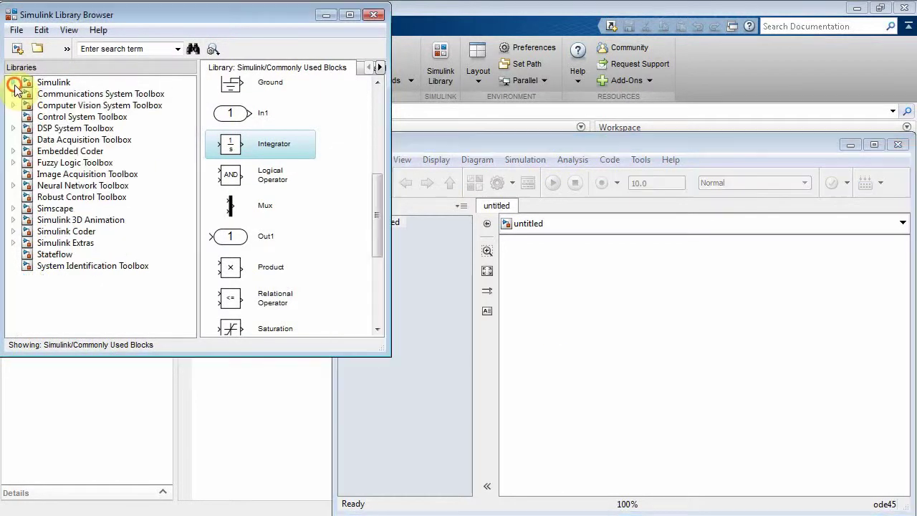
click(13, 83)
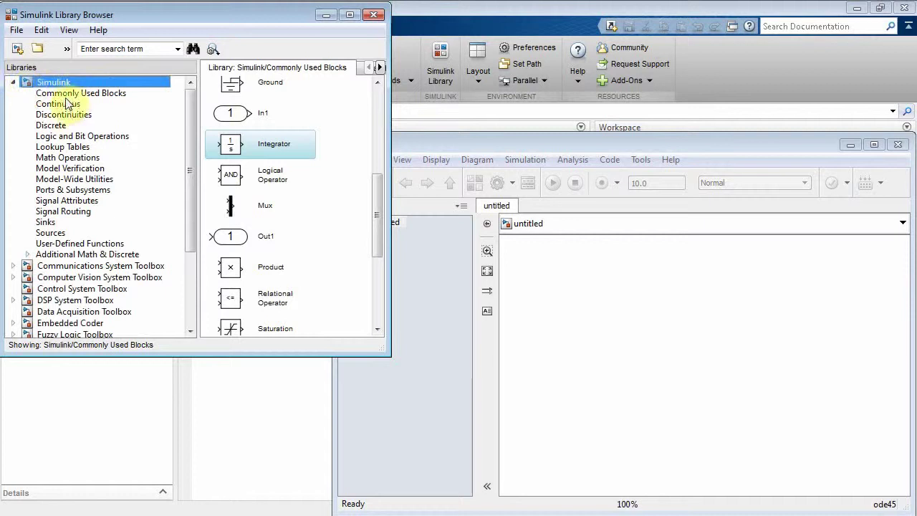
click(50, 233)
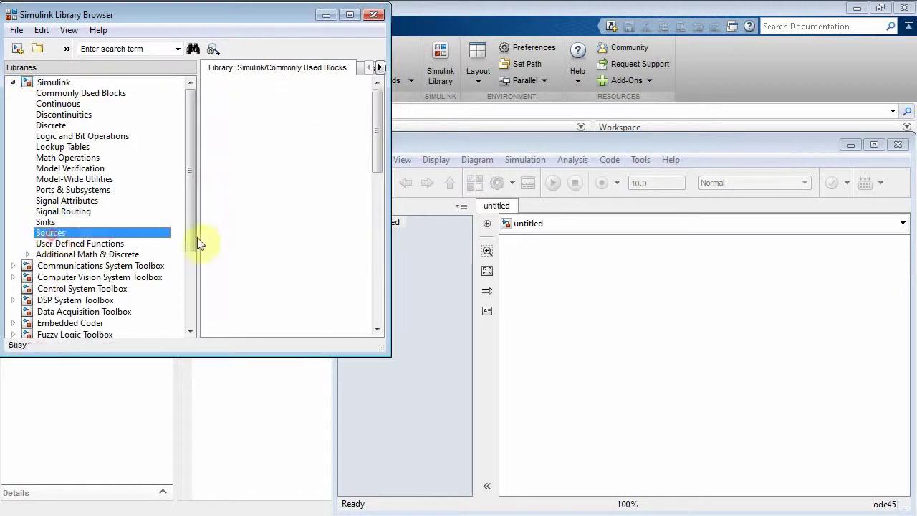
drag(378, 174, 371, 328)
drag(231, 287, 586, 303)
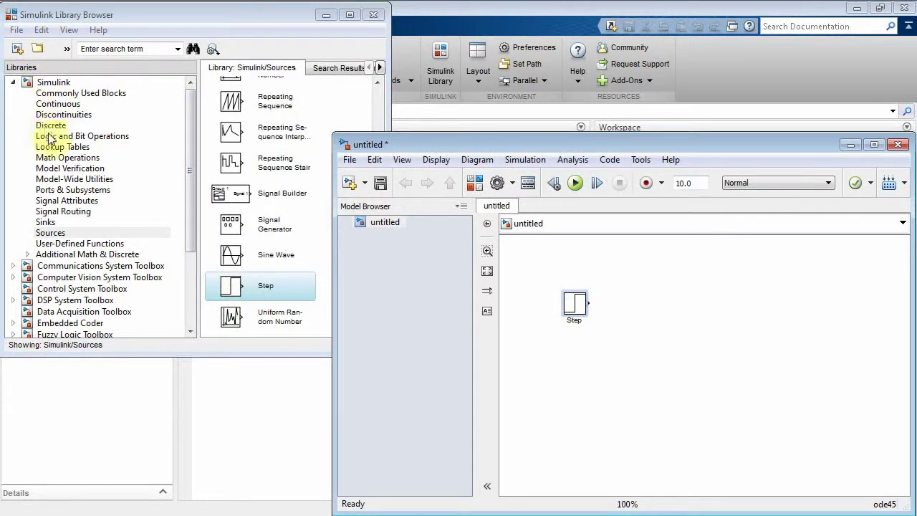
click(44, 222)
drag(230, 185, 587, 301)
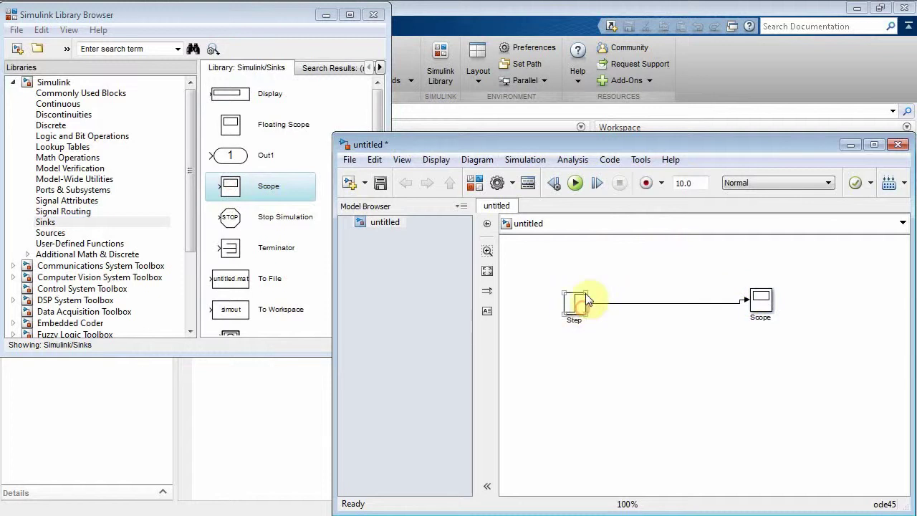
- Run the simulation and show the Scope display enlarged at the lower left
click(576, 183)
click(761, 304)
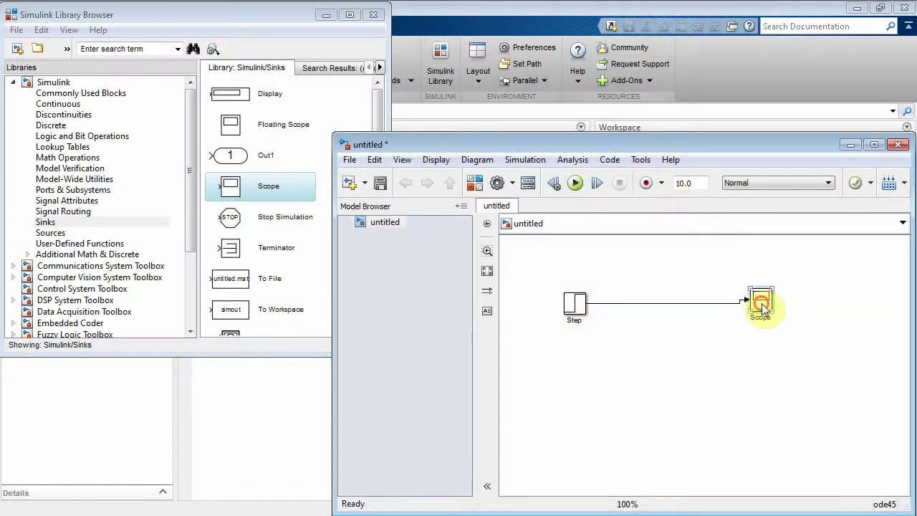
double_click(761, 304)
drag(226, 195, 98, 284)
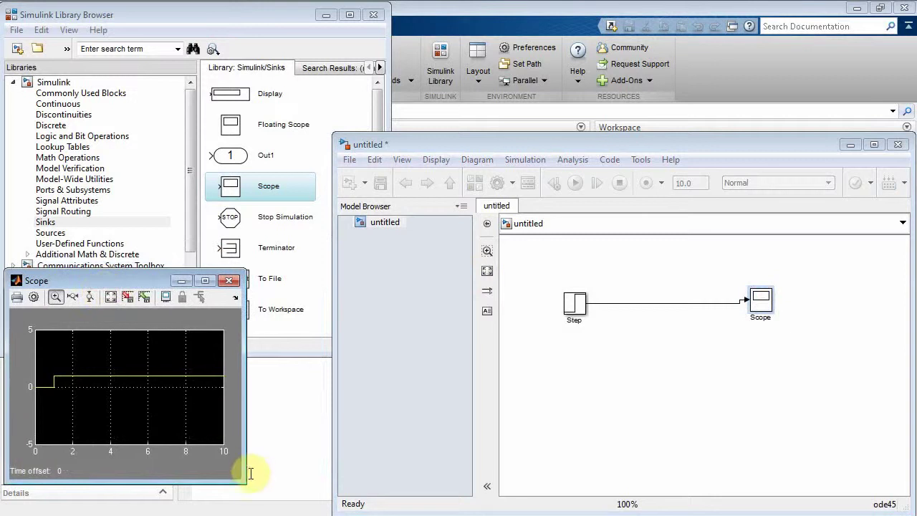
drag(245, 481, 333, 489)
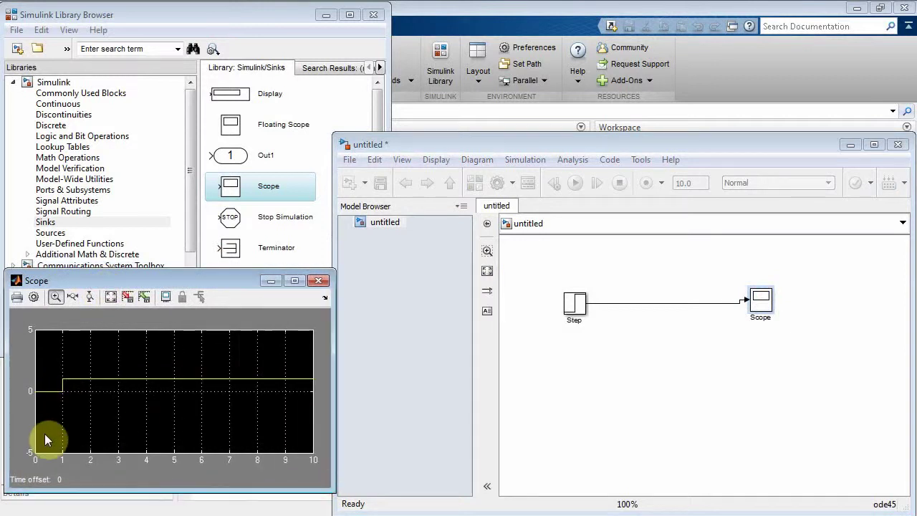
- Review the Step block's step time parameter, then close its dialog
double_click(577, 306)
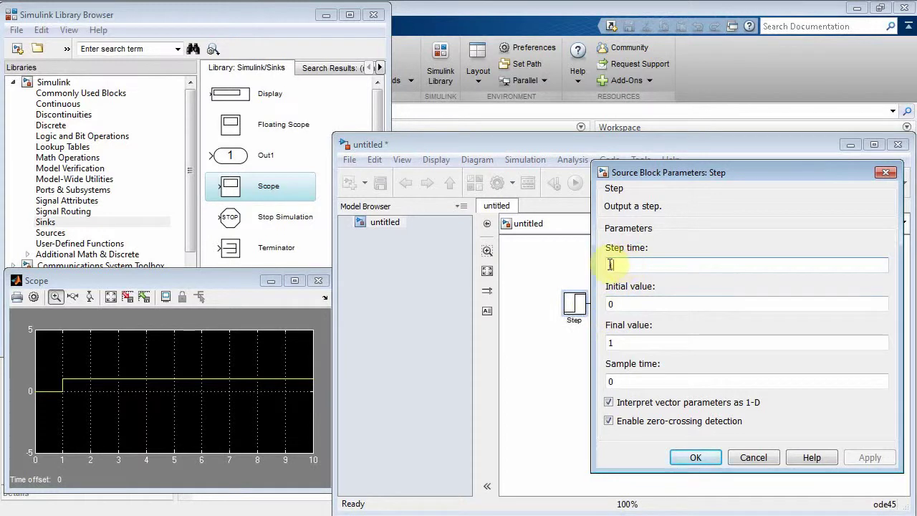
click(609, 265)
click(886, 174)
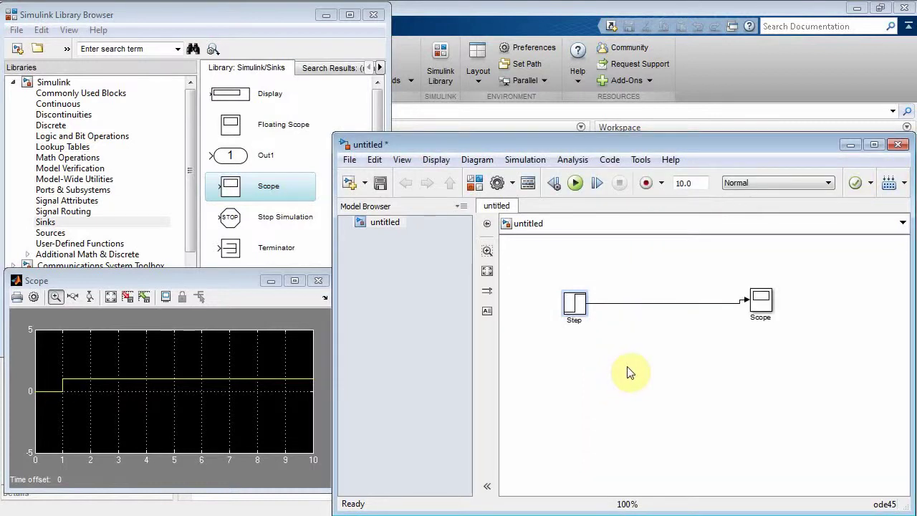
- Add a Mux block from Commonly Used Blocks above the Scope
click(150, 19)
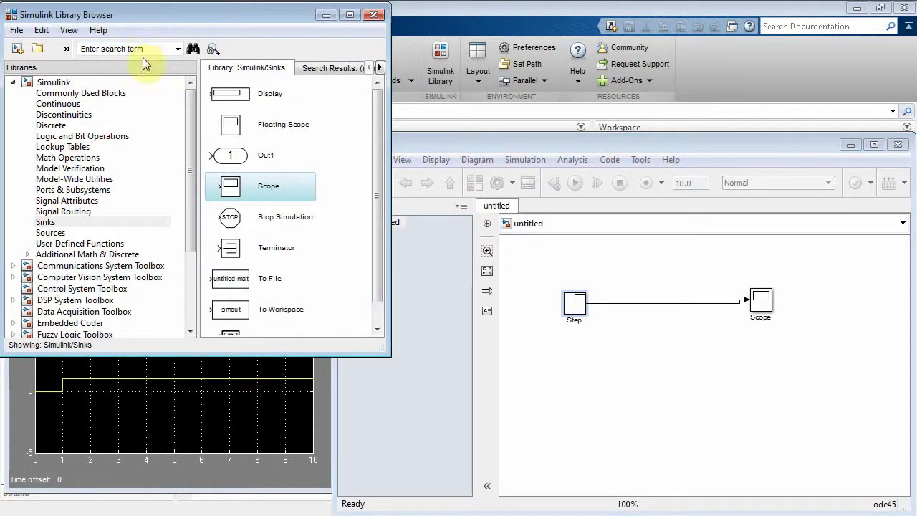
click(61, 93)
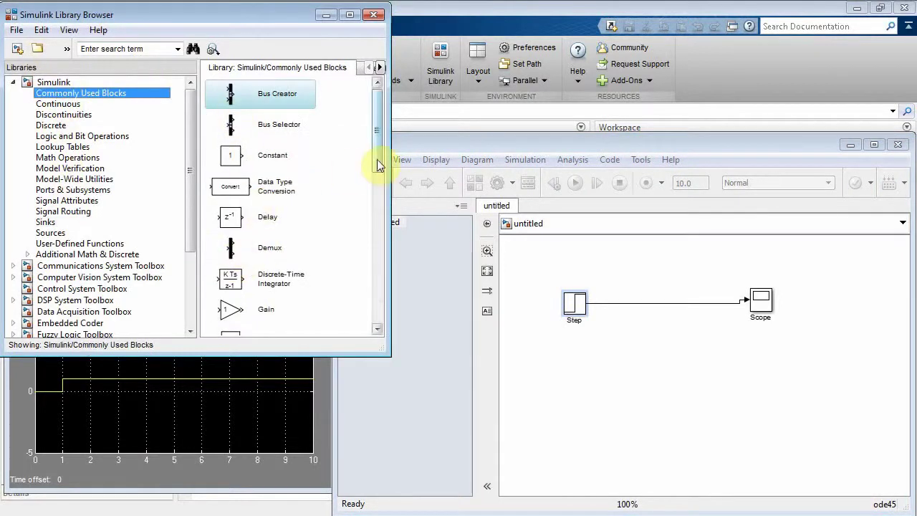
drag(377, 164, 379, 251)
click(237, 213)
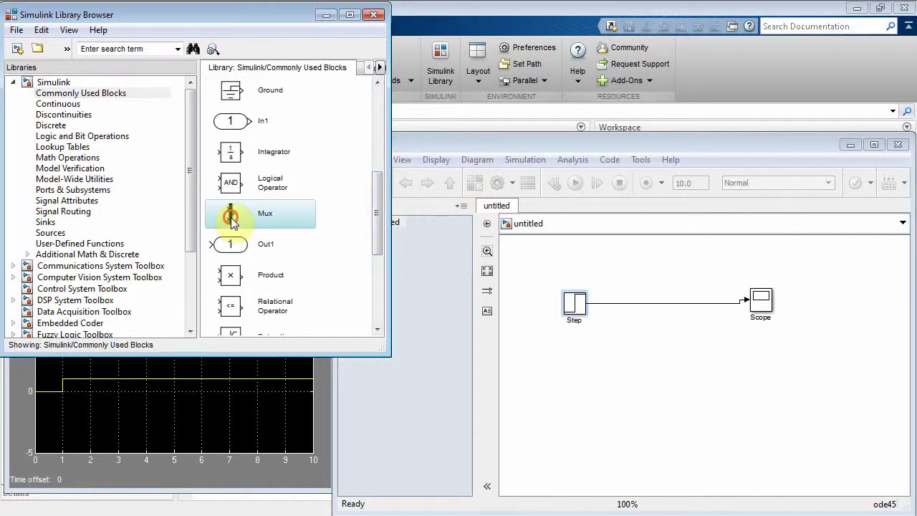
drag(776, 290, 744, 271)
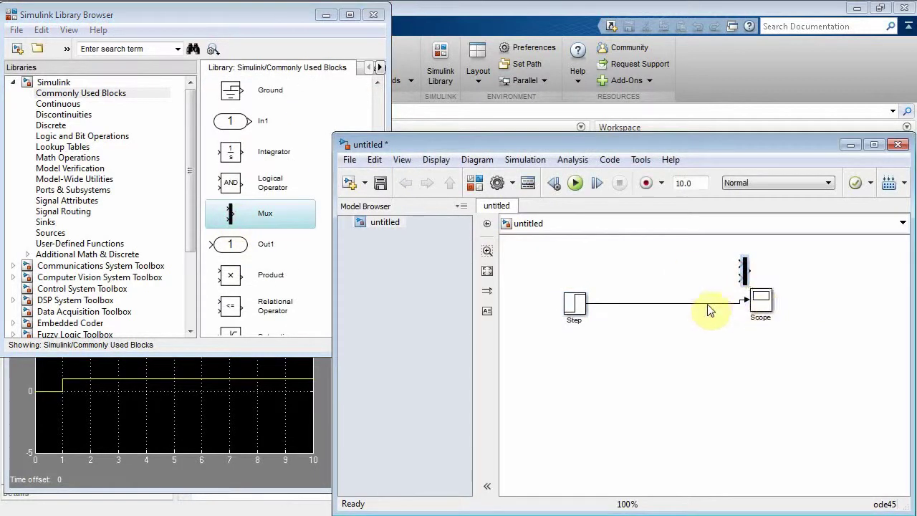
- Replace the Step–Scope line with Step→Mux input 1 and Mux→Scope connections
key(Delete)
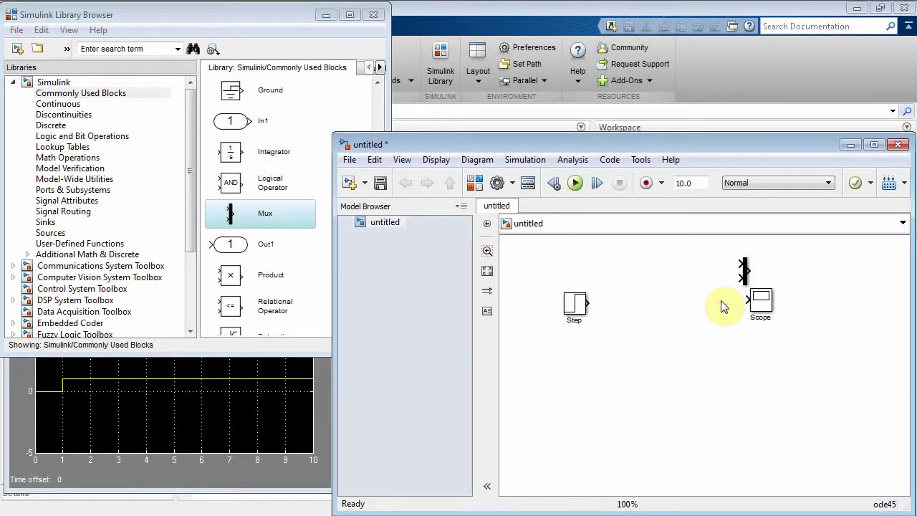
drag(762, 303, 788, 305)
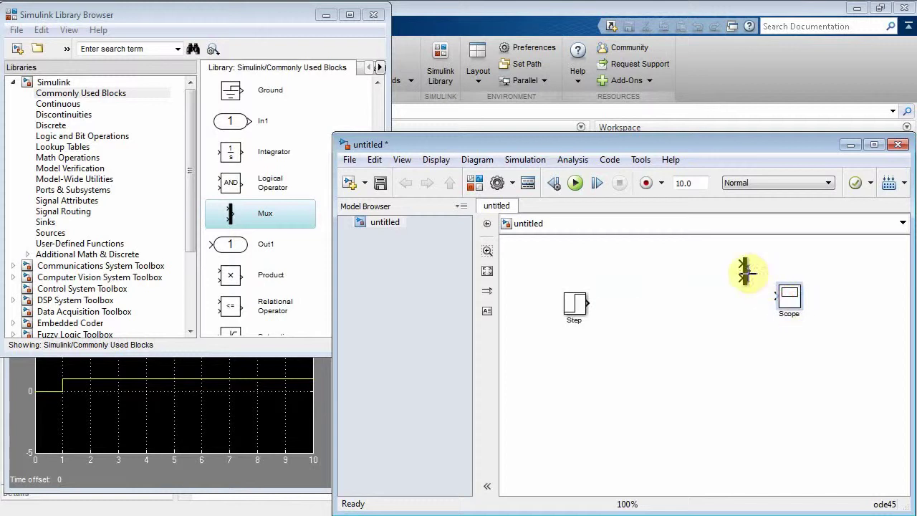
drag(748, 272, 761, 303)
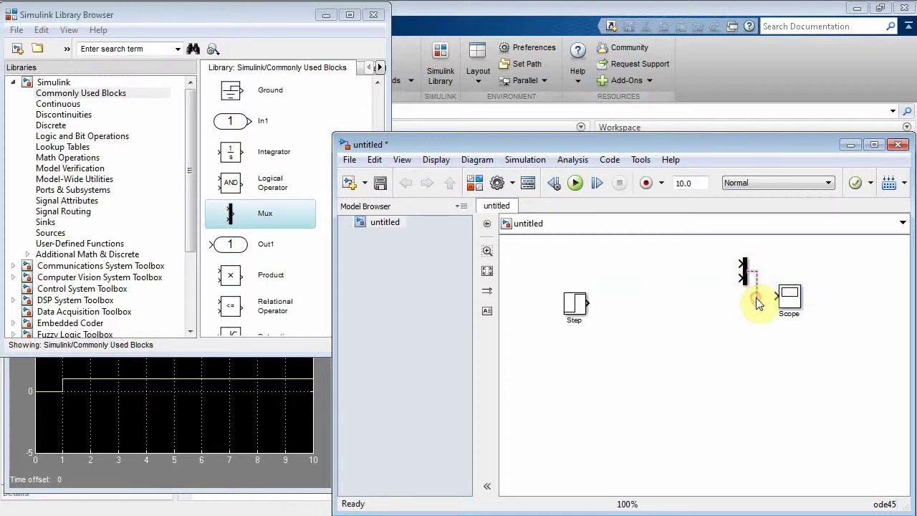
drag(743, 270, 805, 304)
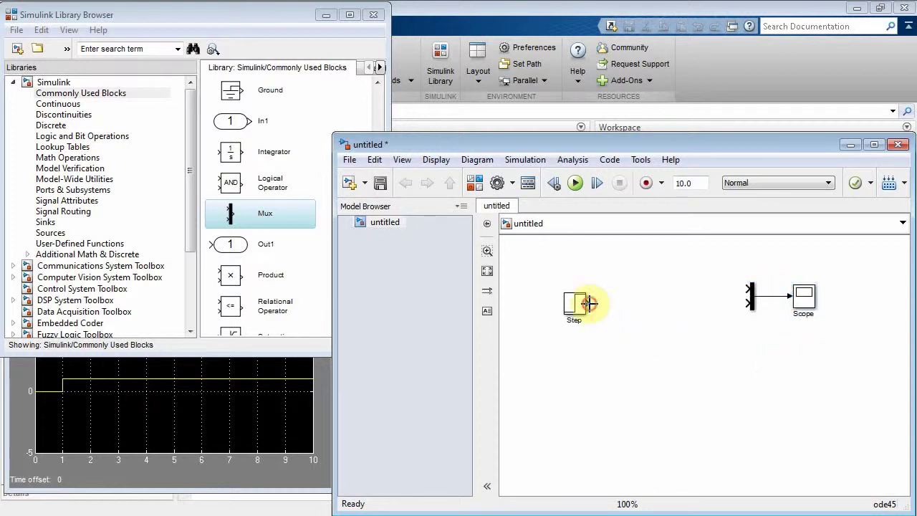
drag(588, 304, 748, 289)
drag(573, 307, 566, 281)
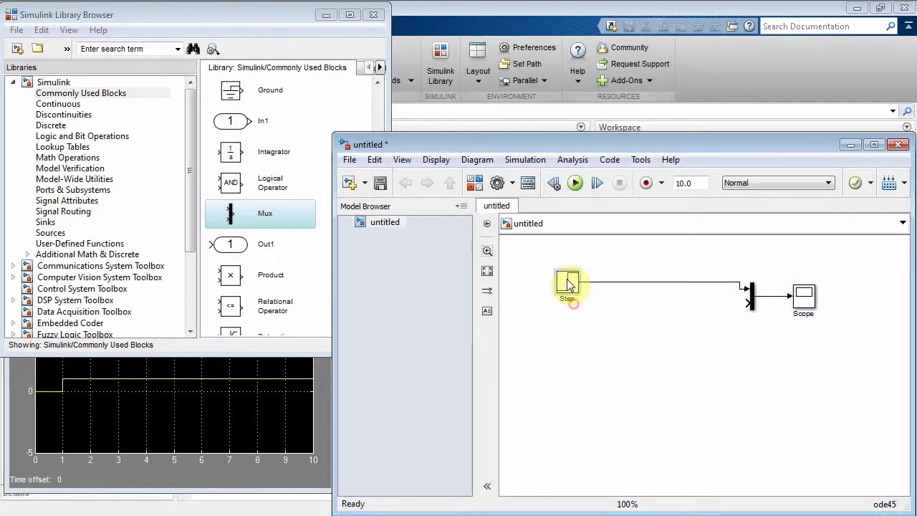
- Rerun the model and place a 'yellow' annotation above the Step–Mux line
click(575, 182)
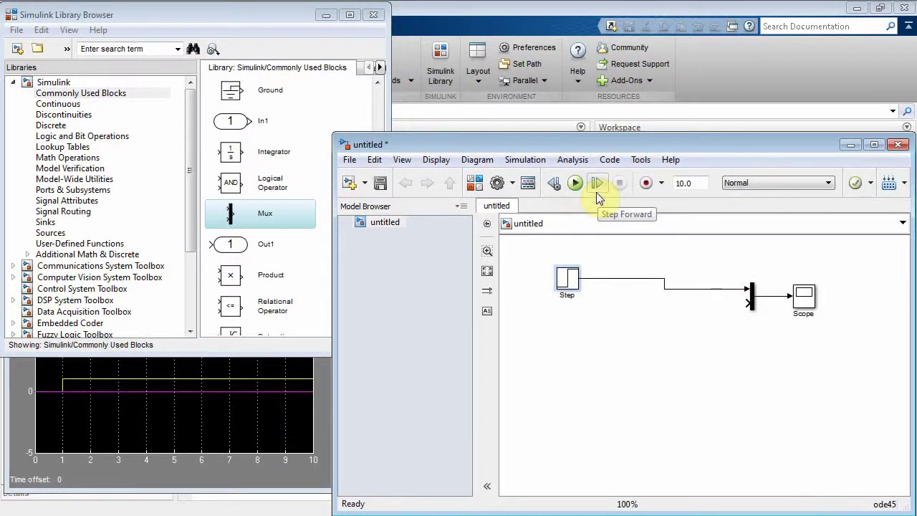
double_click(719, 267)
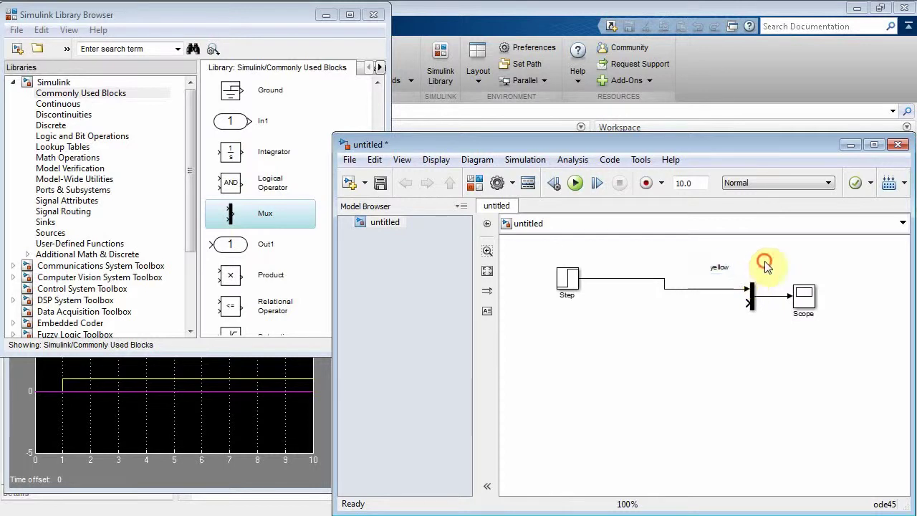
drag(719, 269, 734, 285)
click(778, 267)
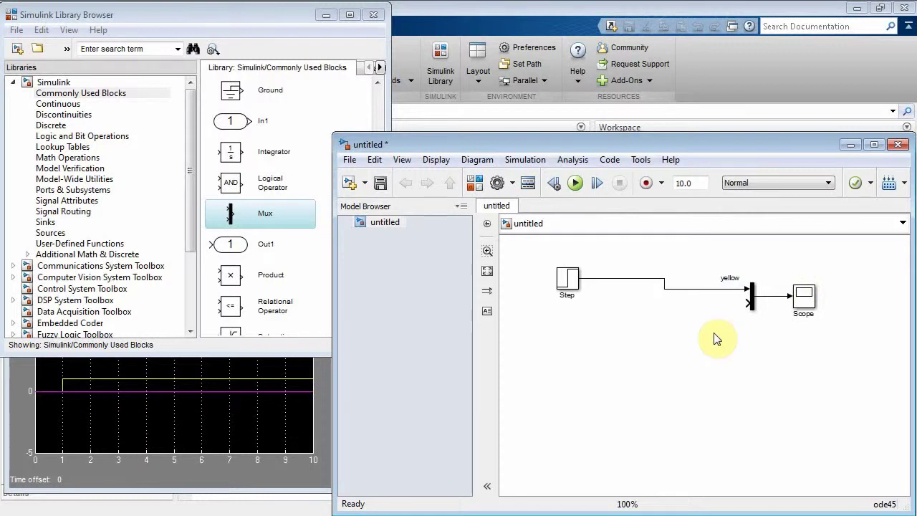
- Place a Continuous Transfer Fcn below the Step and wire its output to Mux input 2
click(233, 15)
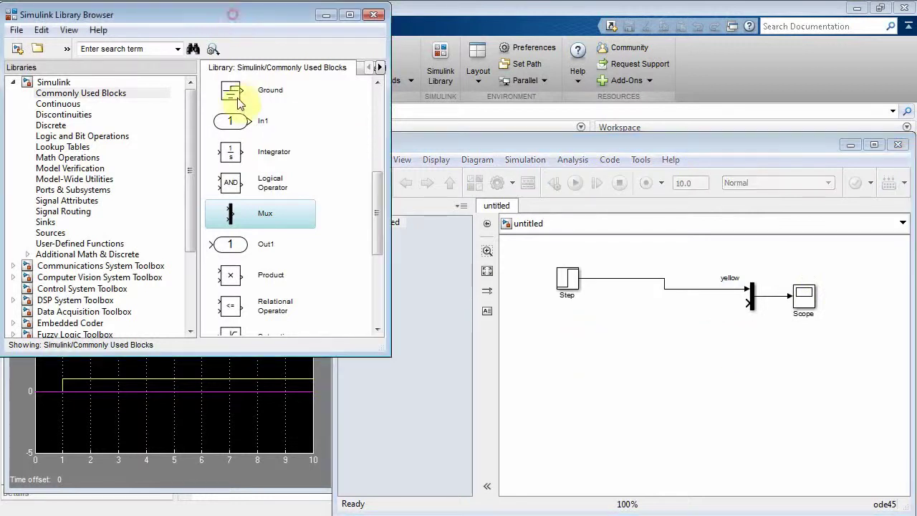
click(59, 103)
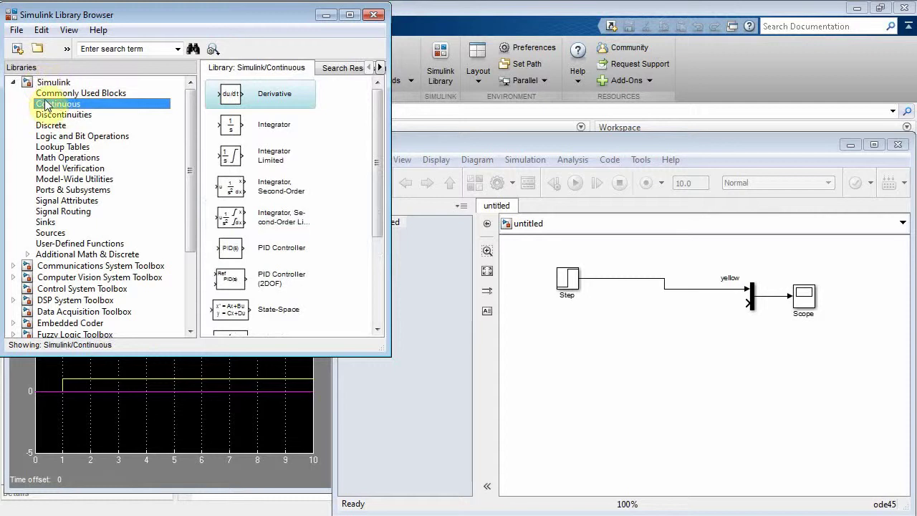
drag(375, 195, 382, 278)
drag(232, 195, 660, 335)
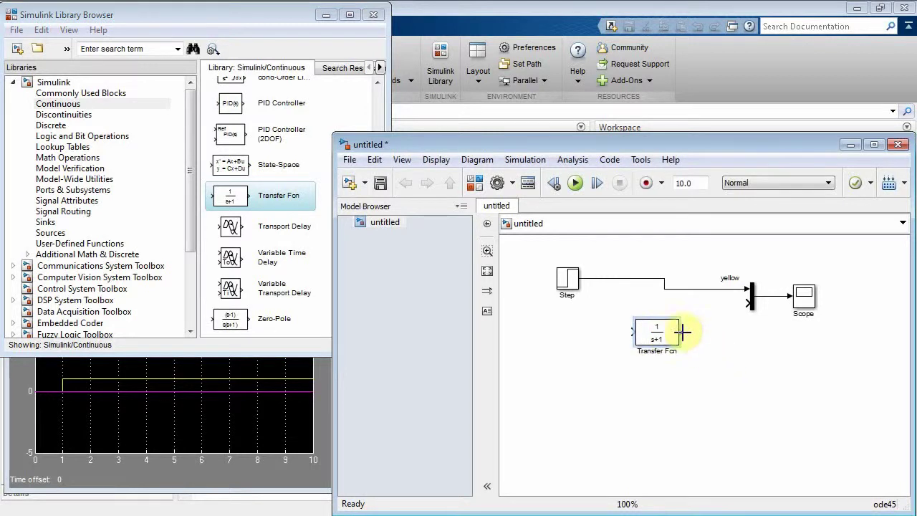
drag(682, 331, 747, 303)
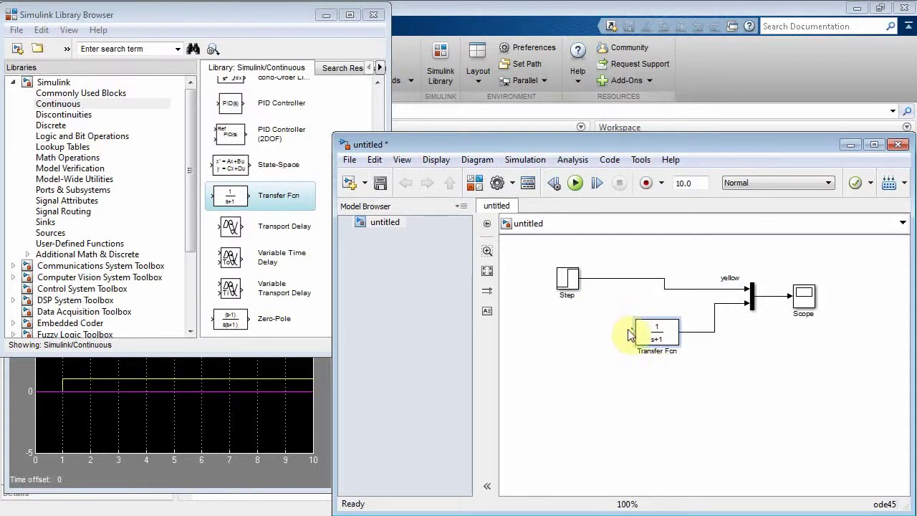
- Branch the Step signal line into the Transfer Fcn input
drag(632, 331, 603, 282)
click(602, 311)
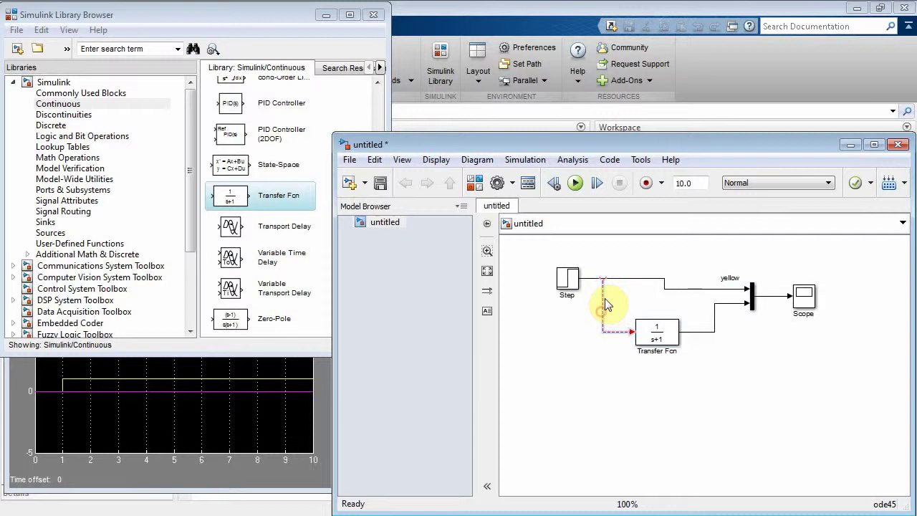
drag(632, 331, 604, 279)
click(566, 283)
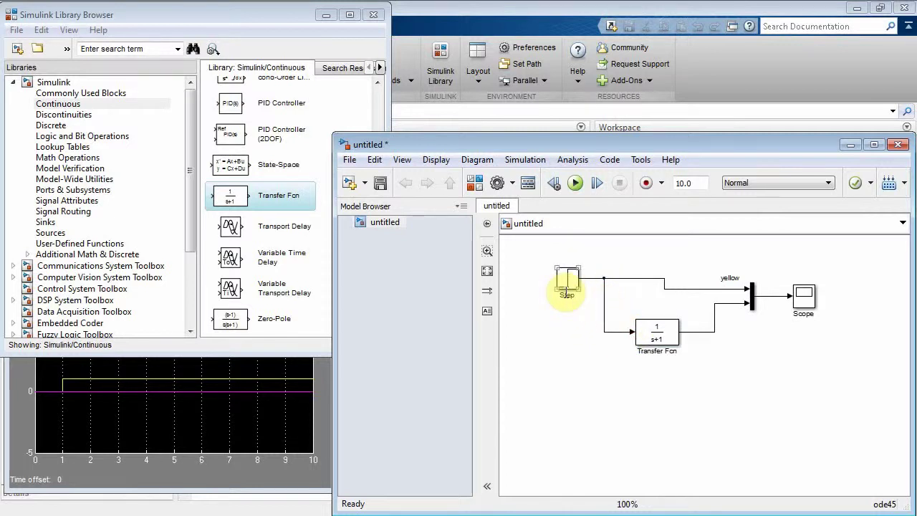
click(649, 332)
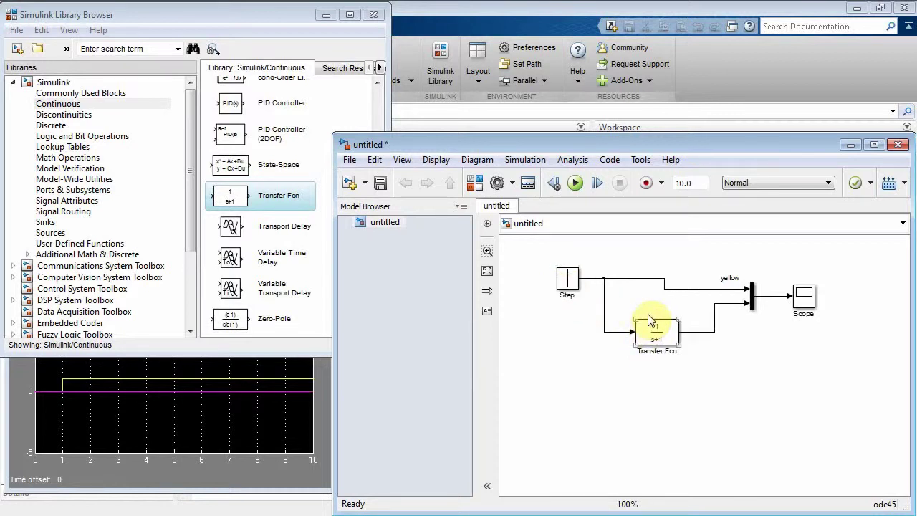
click(623, 301)
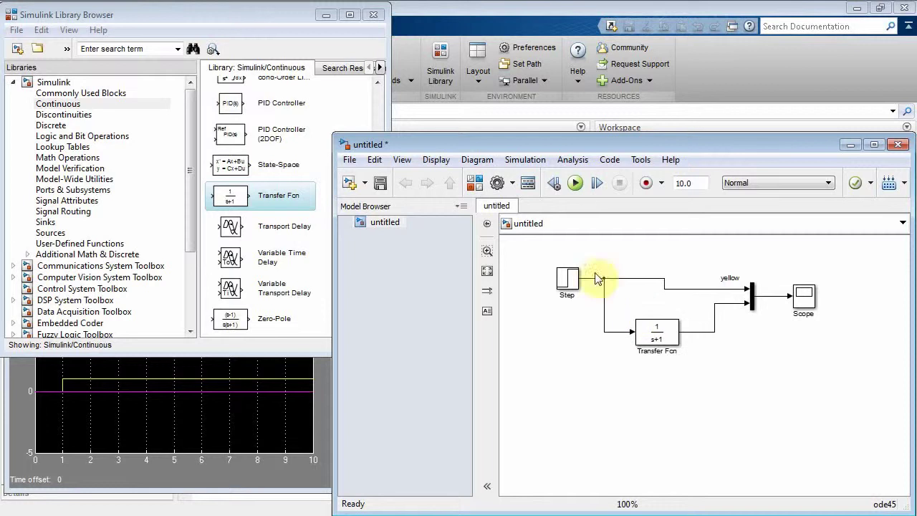
- Cancel Save As, rerun the model, and autoscale the Scope to show the full response
click(380, 184)
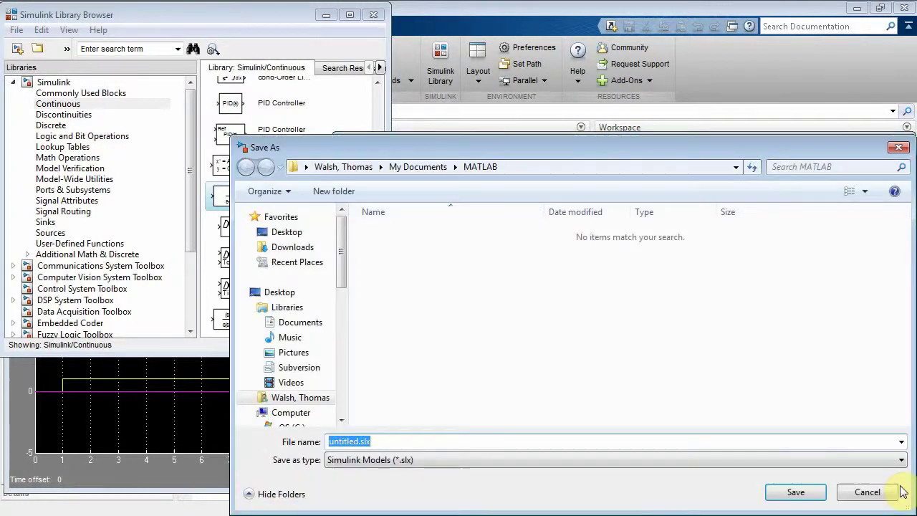
click(867, 492)
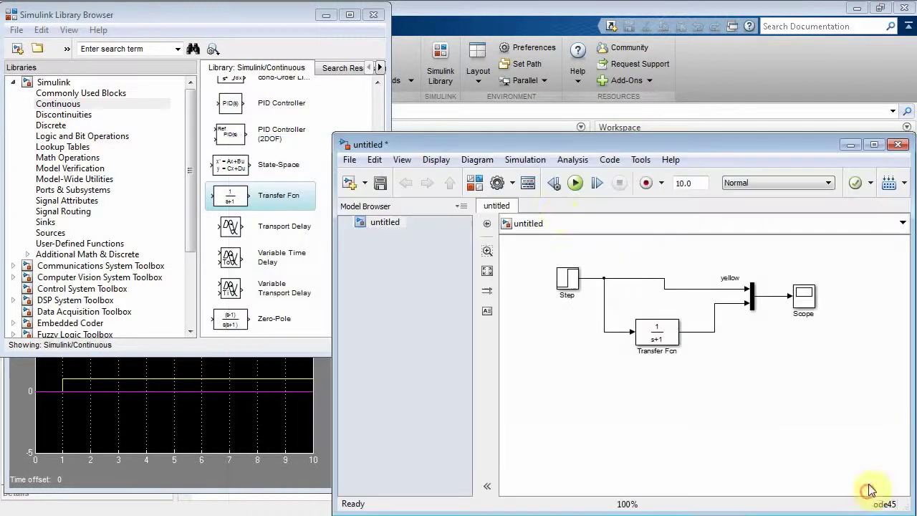
click(576, 183)
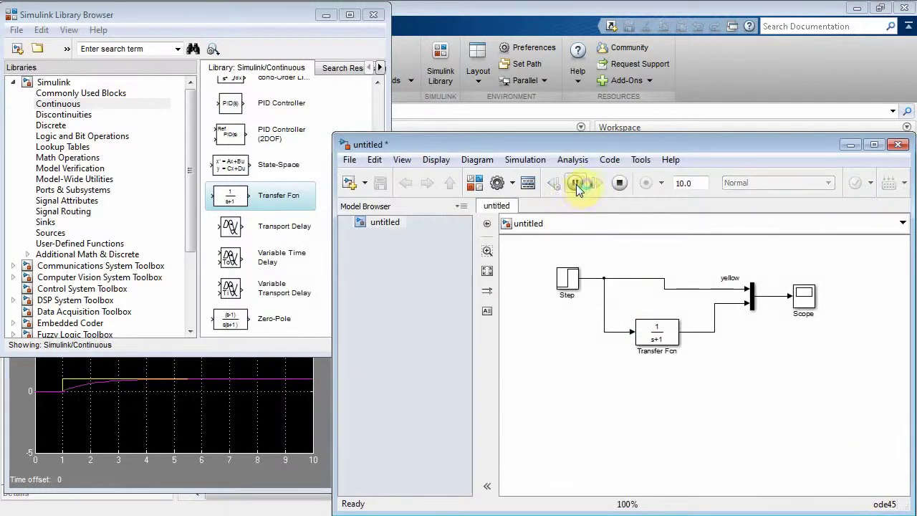
click(216, 399)
click(111, 298)
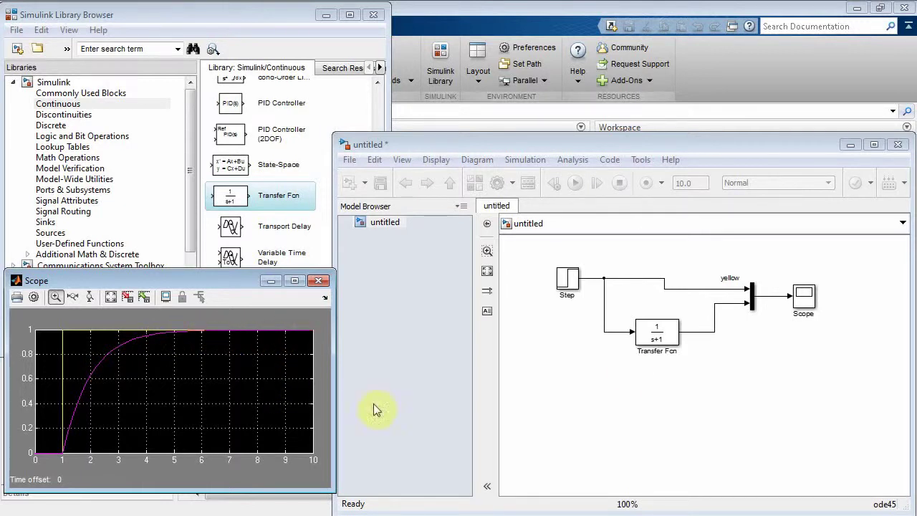
- Nudge the 1/(s+1) Transfer Fcn block slightly up and right
drag(661, 333, 665, 330)
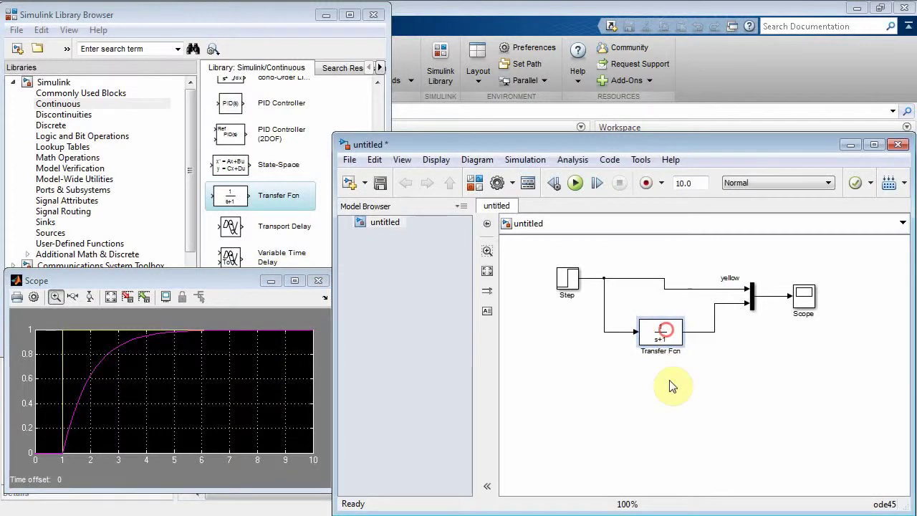
click(661, 331)
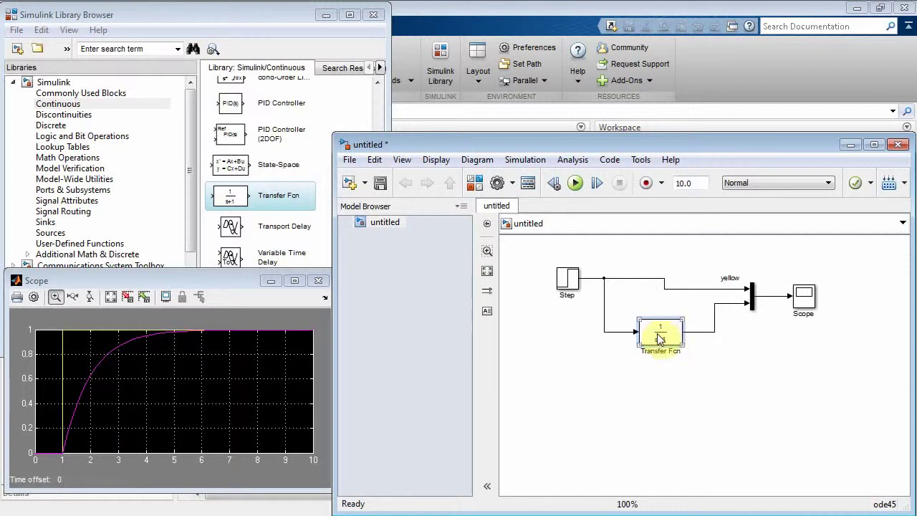
click(659, 411)
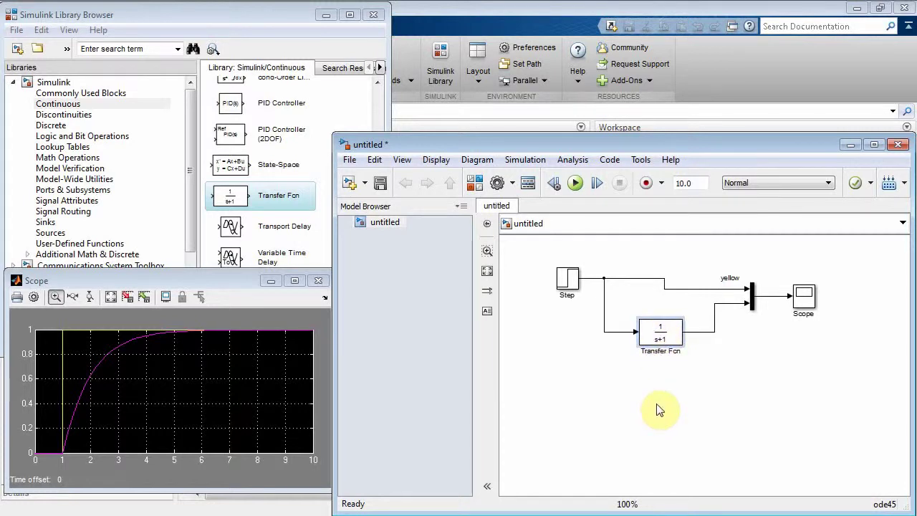
click(662, 339)
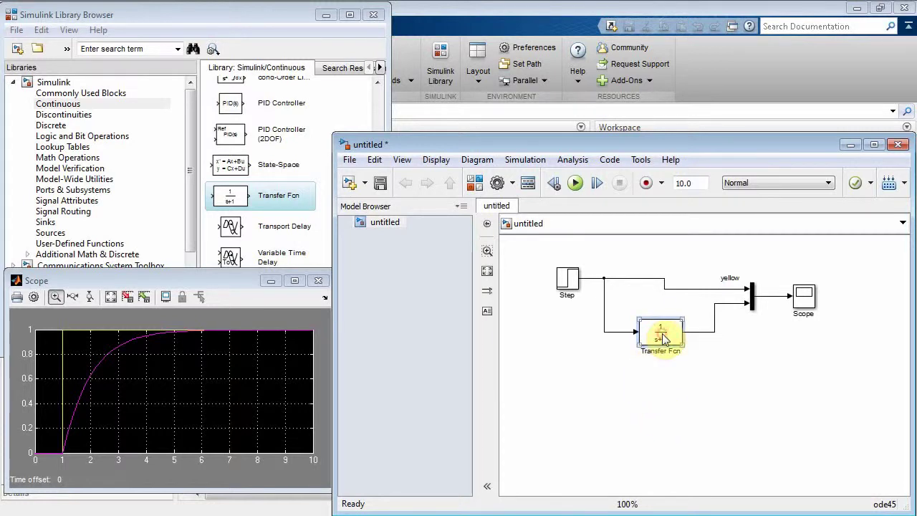
- Duplicate the Transfer Fcn below, set the Mux to 3 inputs, and stretch it taller
drag(664, 339, 658, 380)
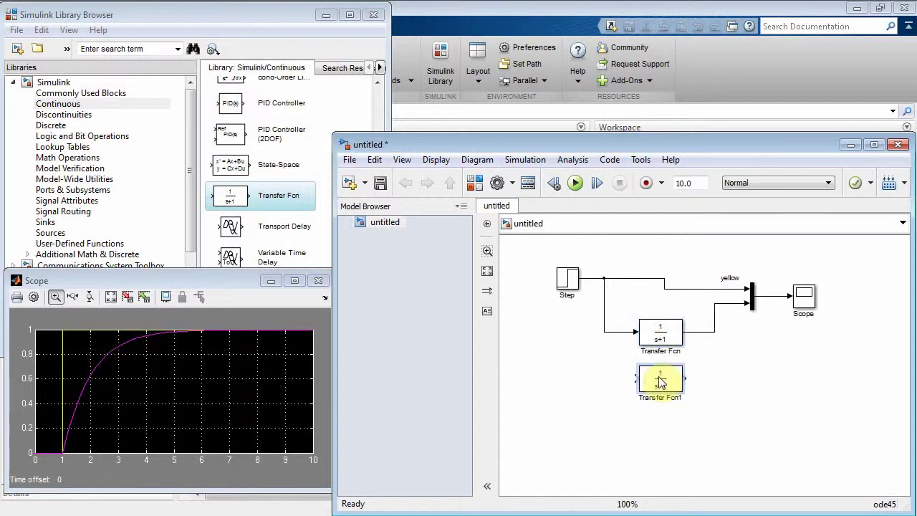
click(752, 304)
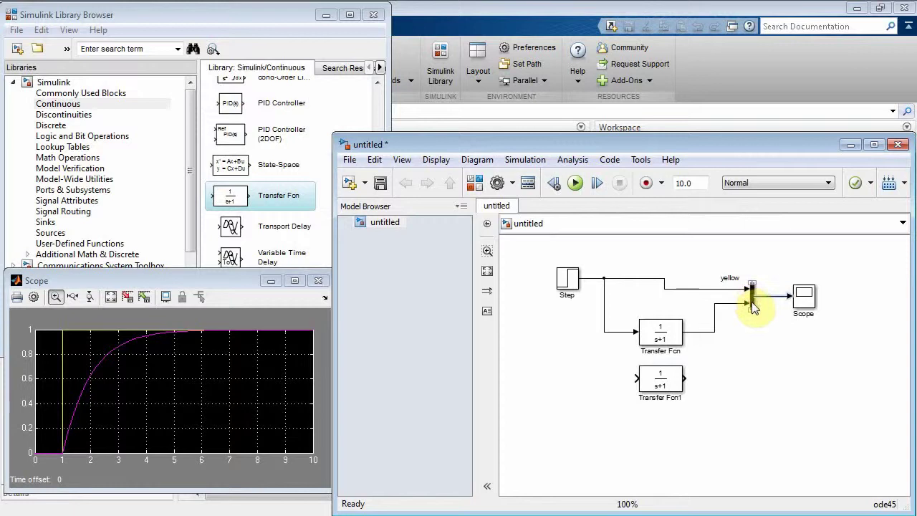
double_click(753, 304)
text(3)
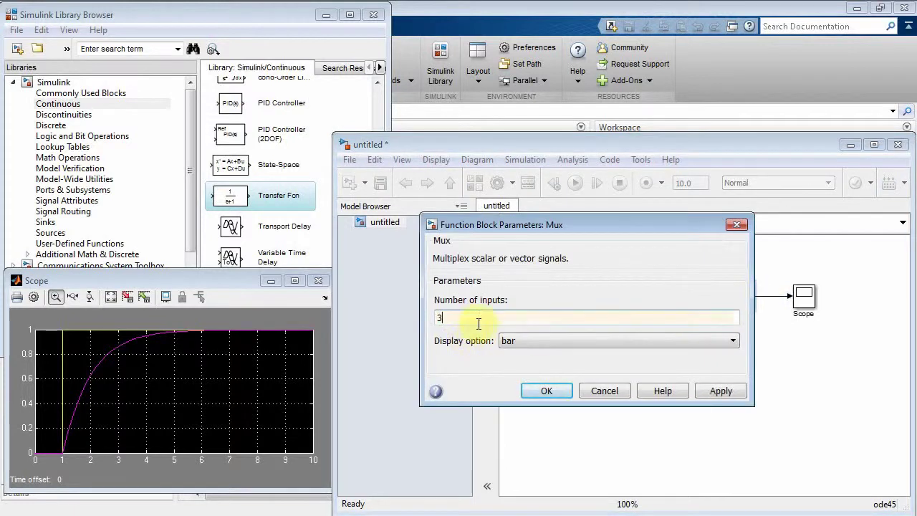
click(546, 392)
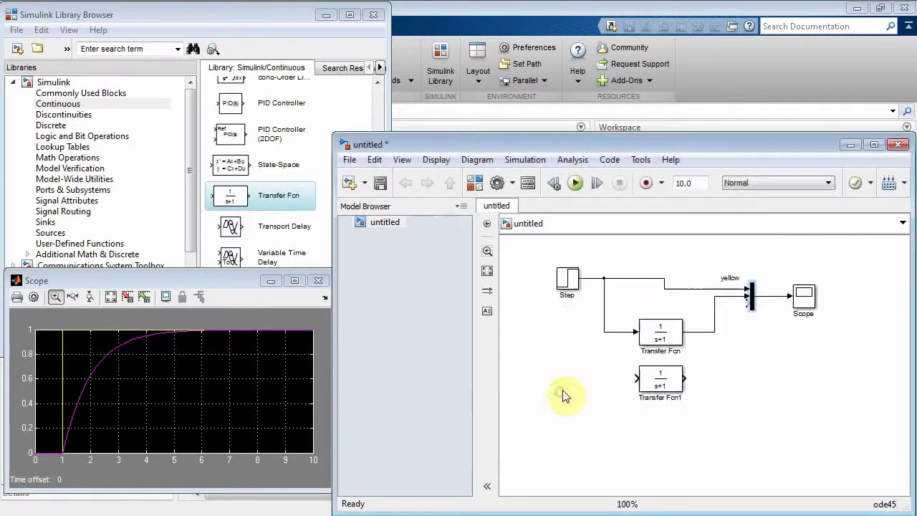
drag(751, 309, 763, 360)
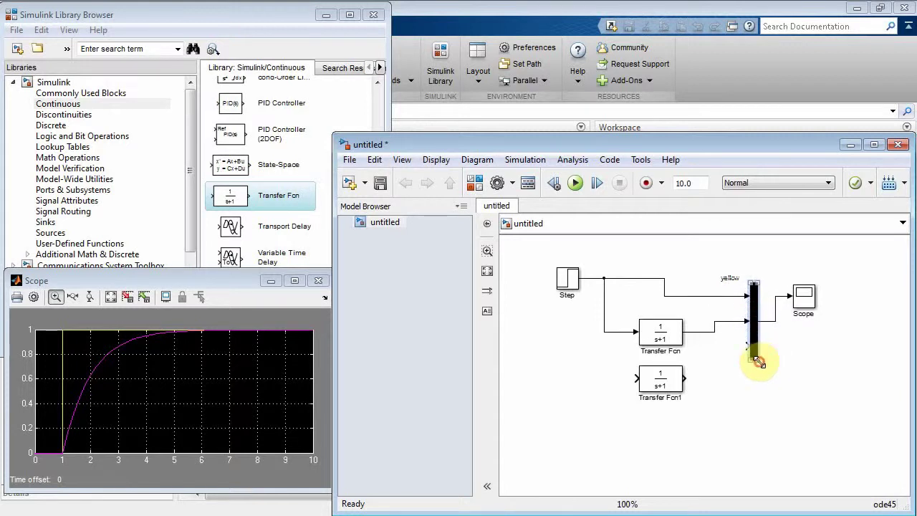
- Tidy the Scope and yellow label, reconnect the filter to Mux input 2, and label it 'Purple'
drag(803, 302, 816, 293)
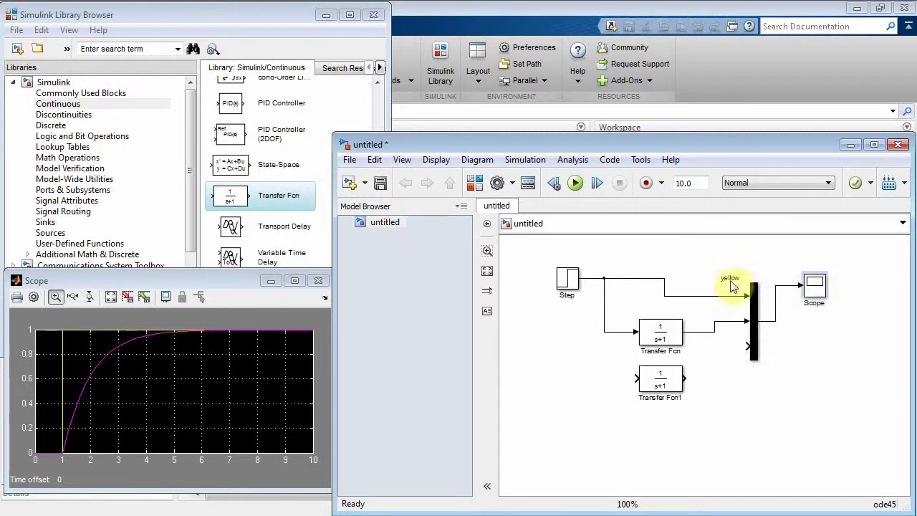
mouse_move(729, 279)
mouse_down()
mouse_move(730, 287)
mouse_move(743, 274)
mouse_up()
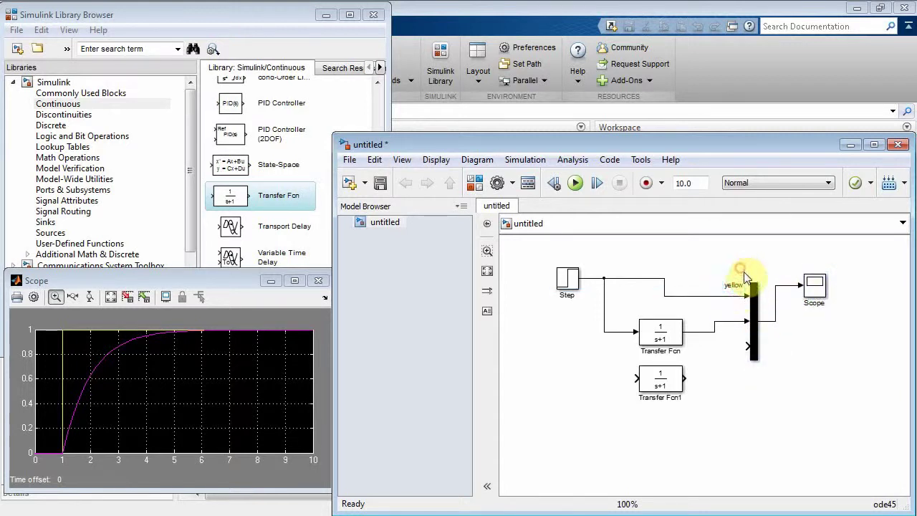
drag(726, 334, 734, 324)
click(729, 318)
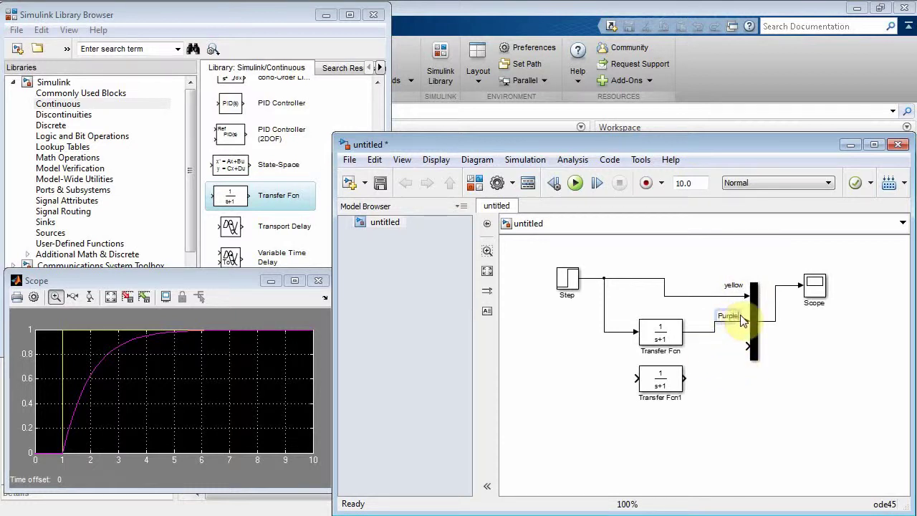
click(793, 350)
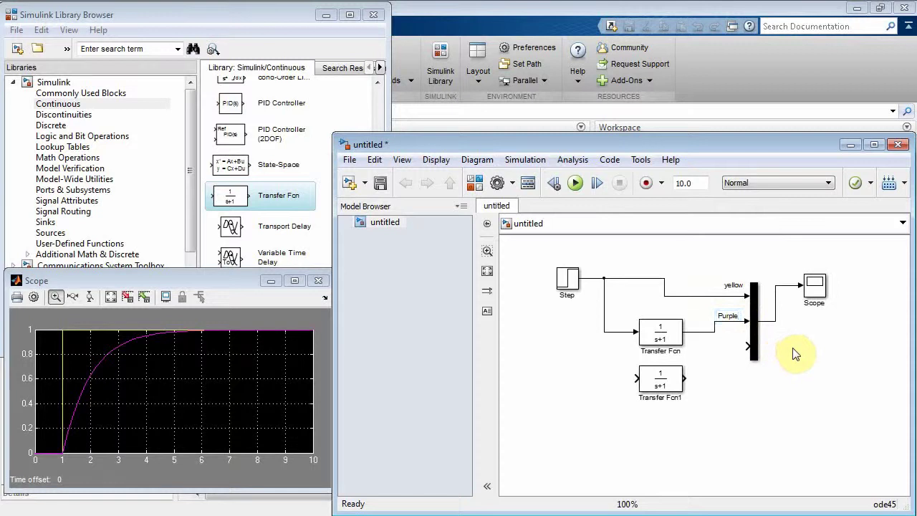
click(681, 385)
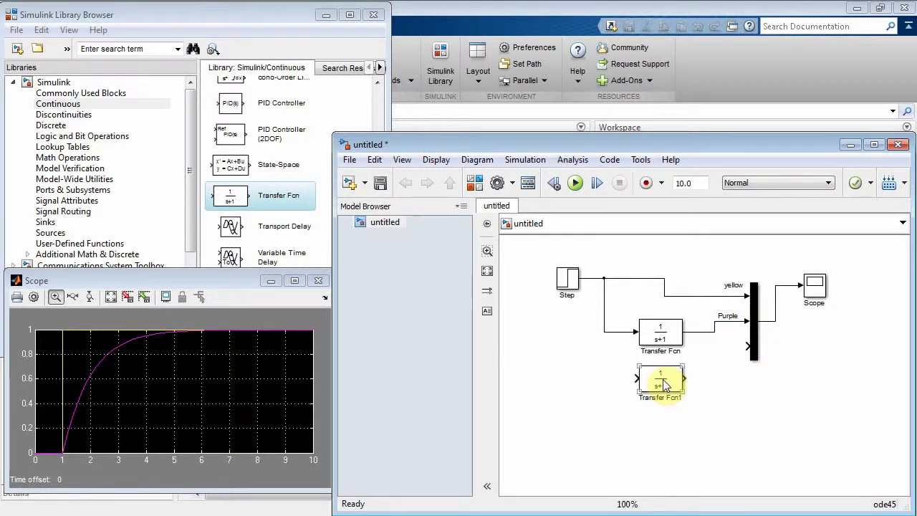
- Set Transfer Fcn1's numerator to [1 0] (s/(s+1)) and rename it RC HPF
double_click(664, 384)
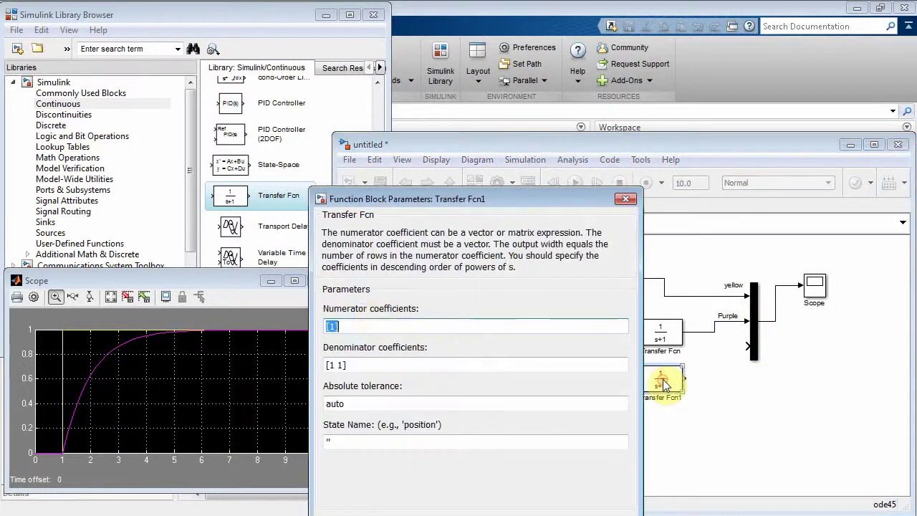
click(332, 326)
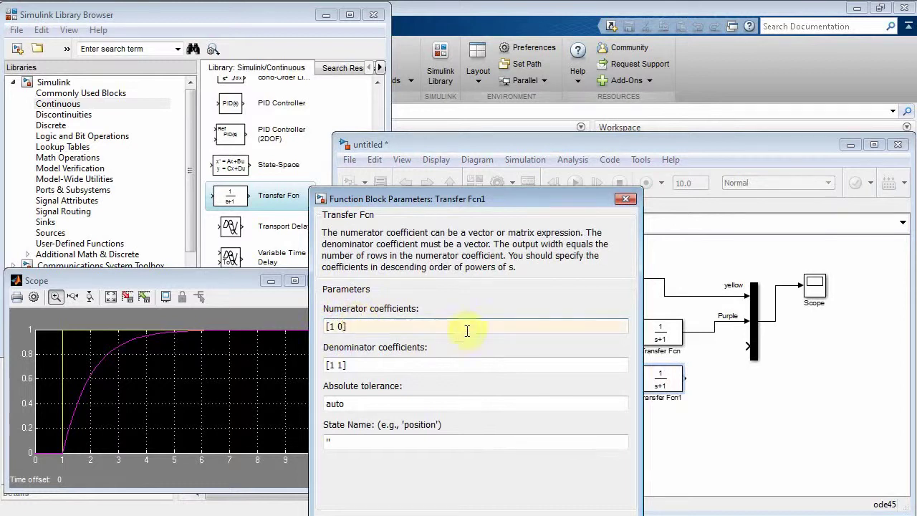
drag(467, 200, 431, 133)
text(0)
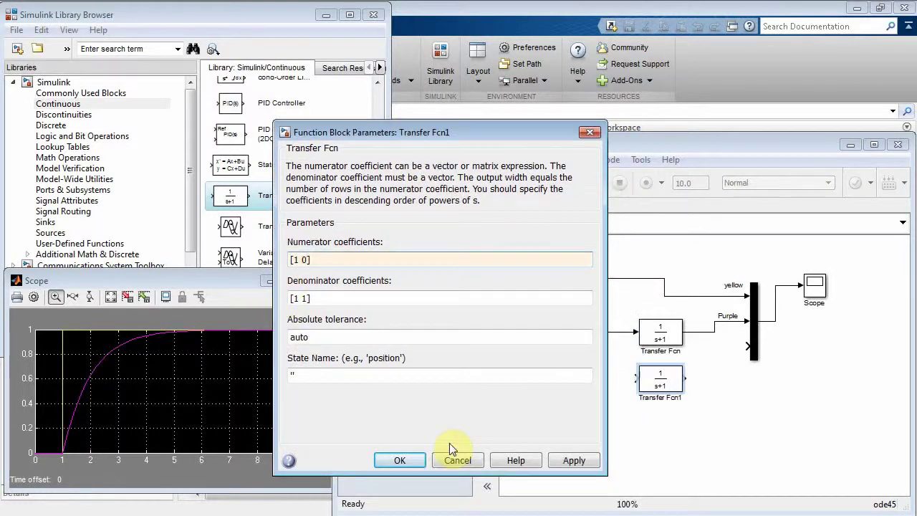
click(414, 460)
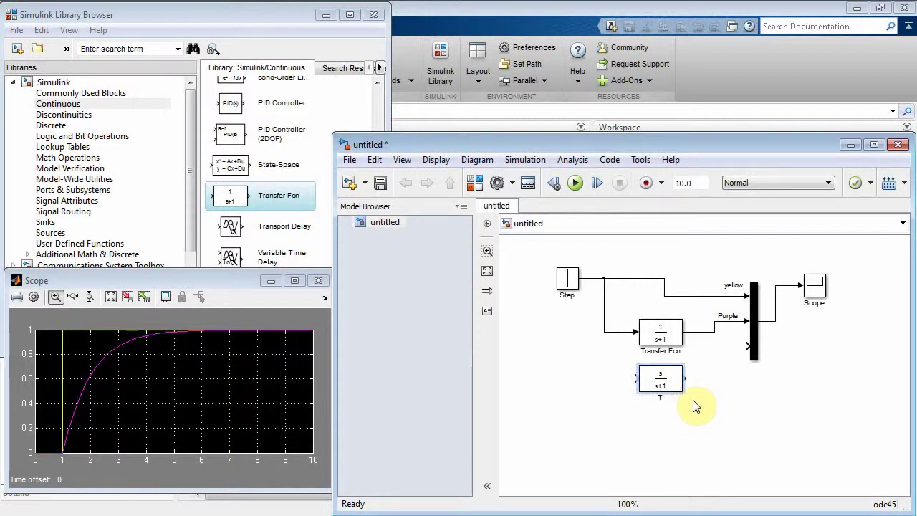
text(F)
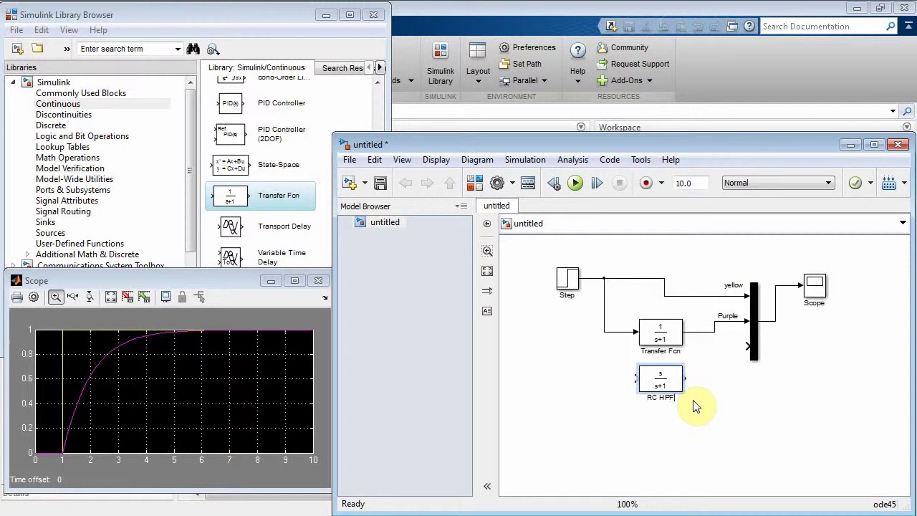
click(632, 367)
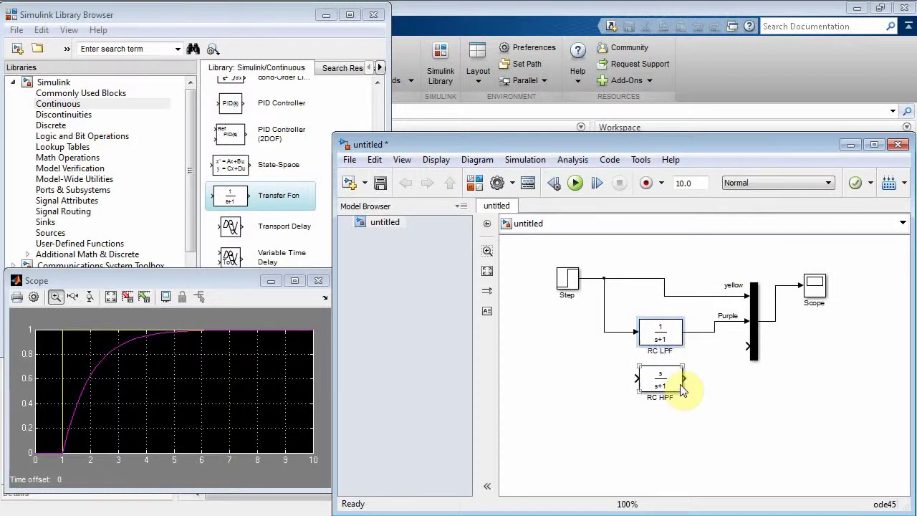
- Wire RC HPF output to Mux input 3 and feed its input from the Step branch
drag(684, 378, 745, 358)
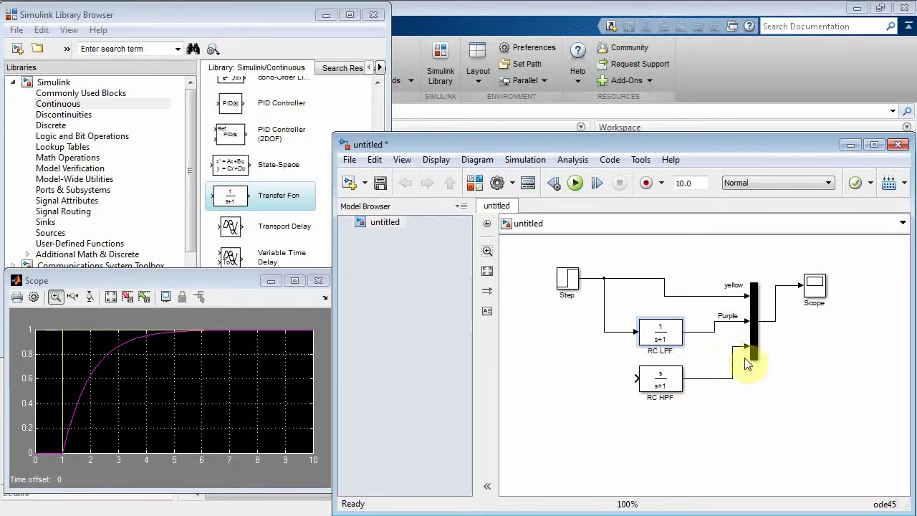
drag(636, 377, 604, 331)
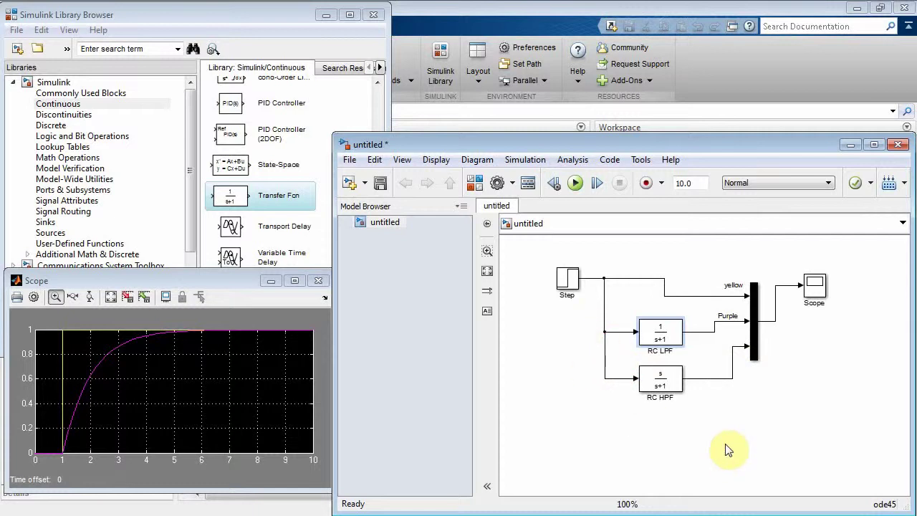
click(662, 327)
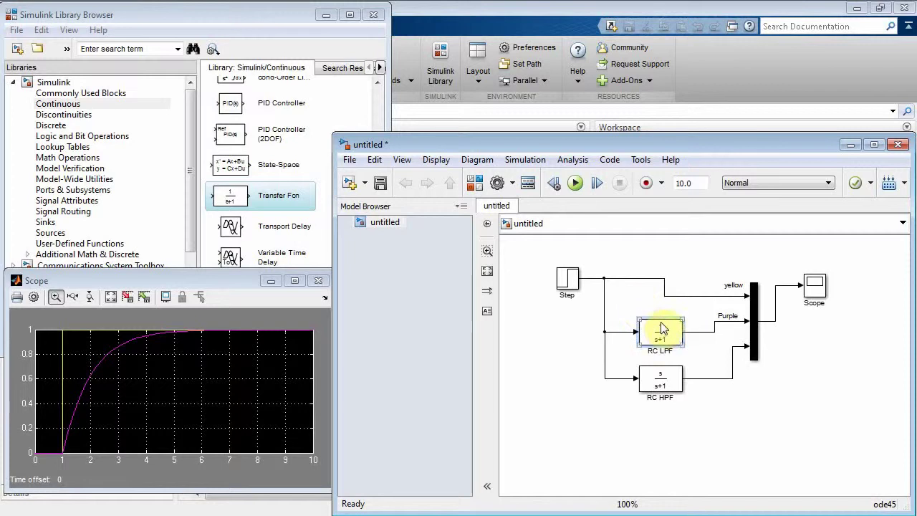
click(664, 389)
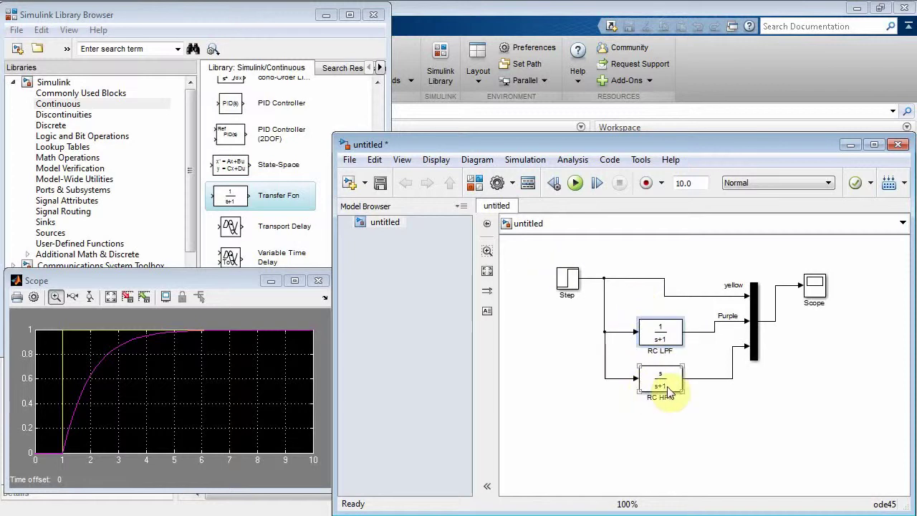
- Rerun the model, add a 'Cyan' label beside Mux input 3, and autoscale the Scope
click(576, 183)
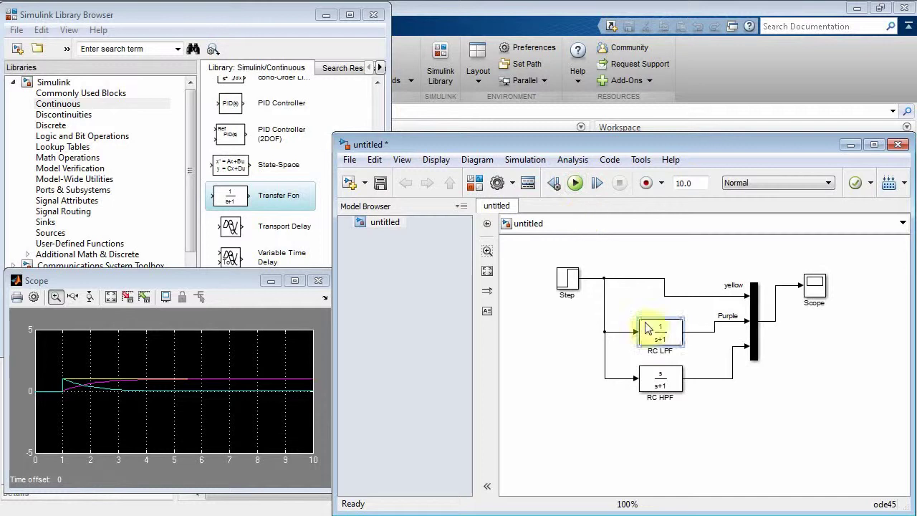
double_click(759, 418)
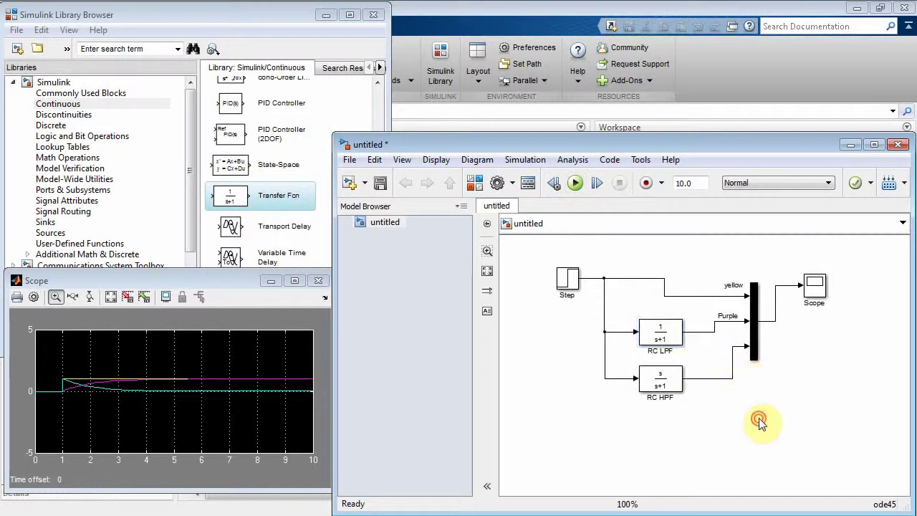
text(Cyan)
drag(760, 422, 736, 349)
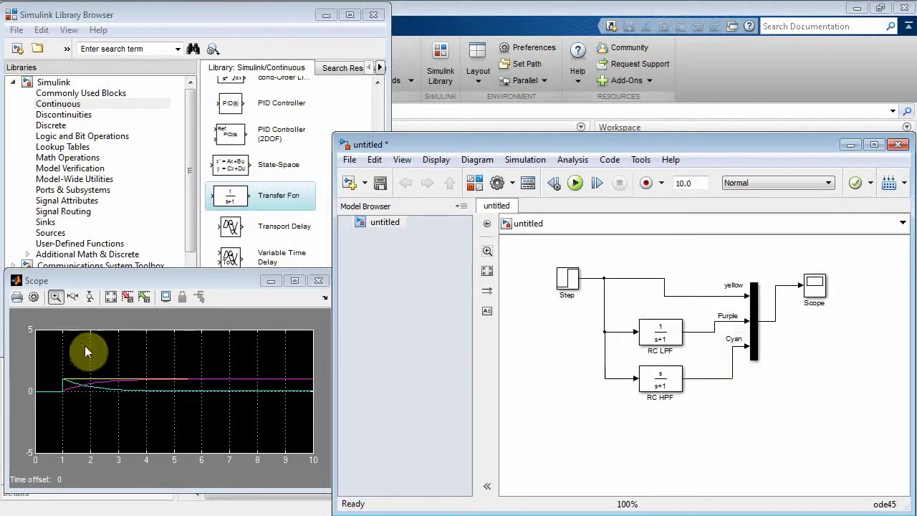
click(110, 298)
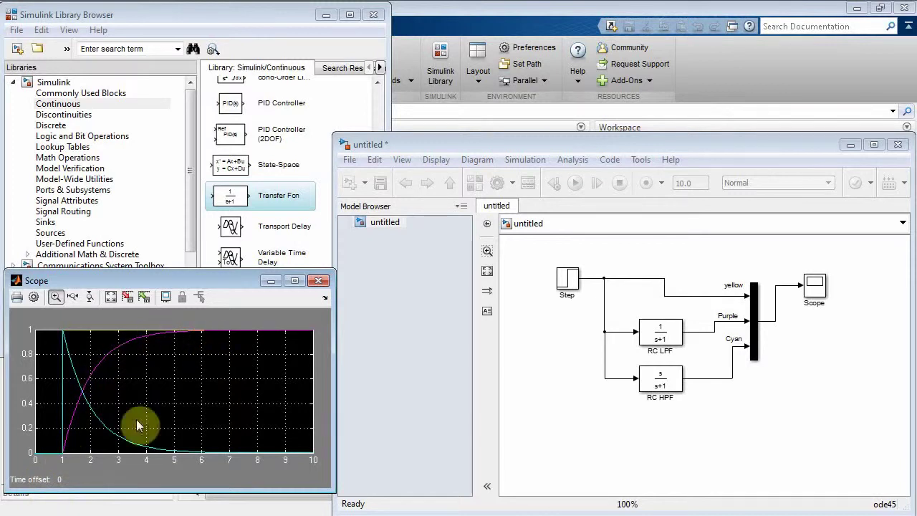
click(654, 377)
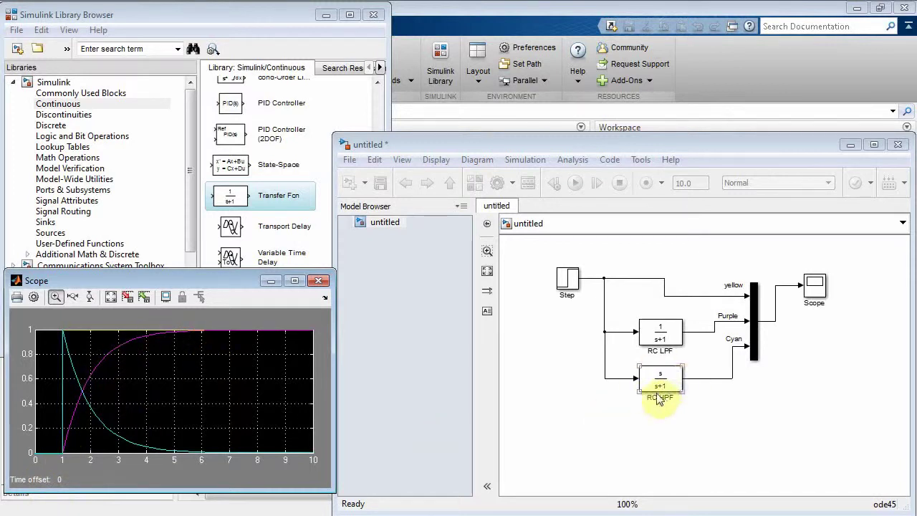
click(659, 407)
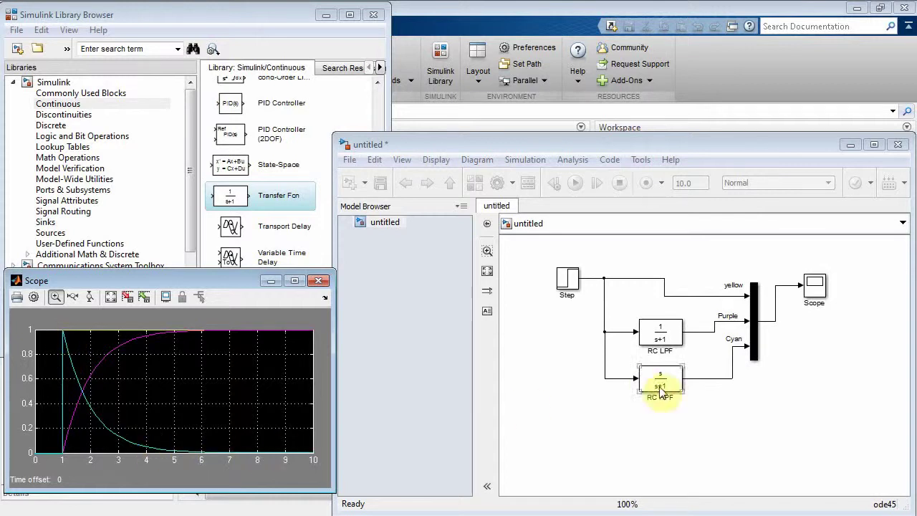
- Add an Integrator block from the Continuous library below the filters
click(246, 16)
drag(376, 252, 378, 168)
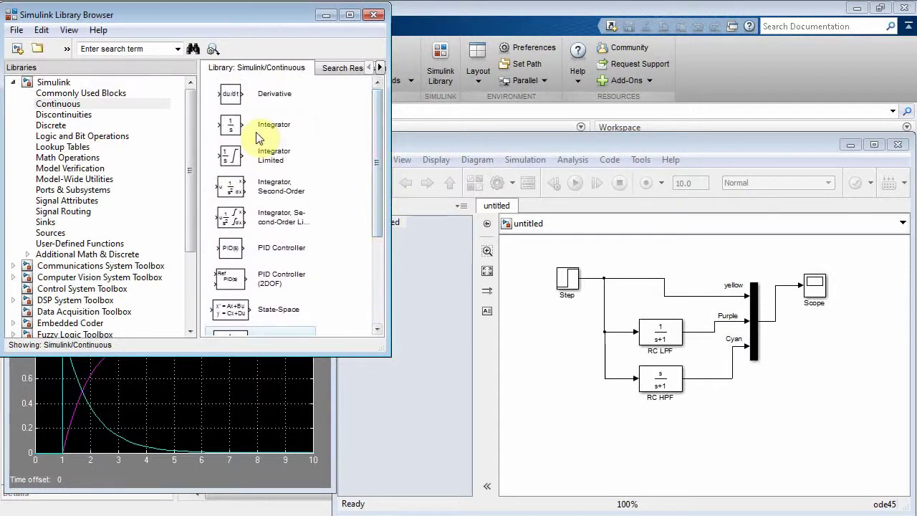
click(227, 125)
drag(571, 411, 661, 434)
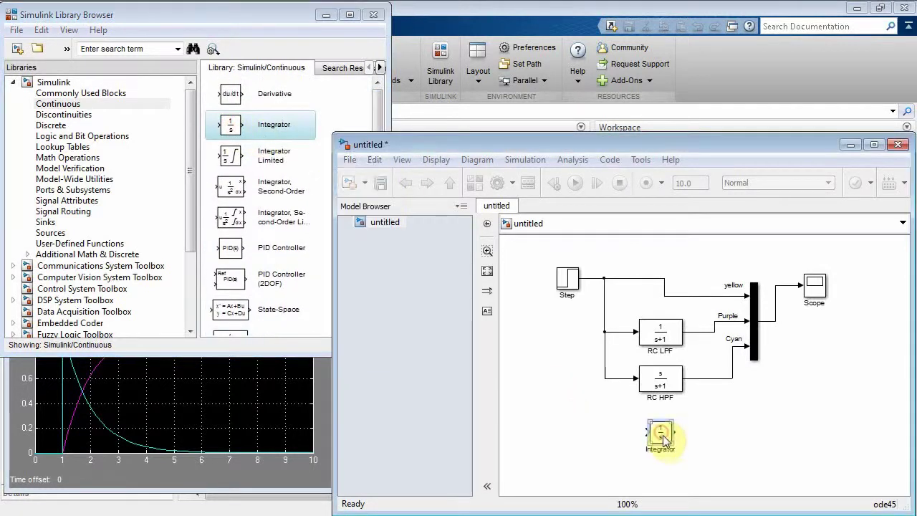
- Give the Mux four inputs and wire the Integrator from the Step branch into the fourth input
click(757, 361)
double_click(754, 359)
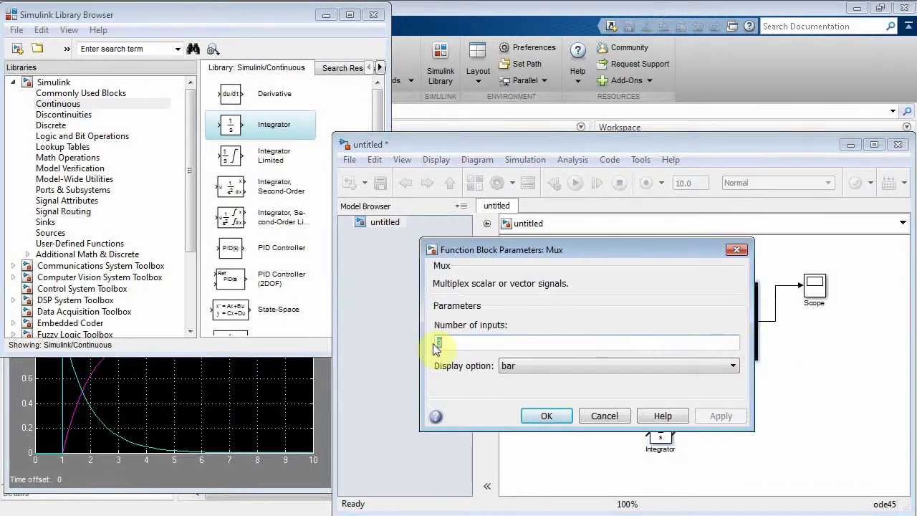
key(Return)
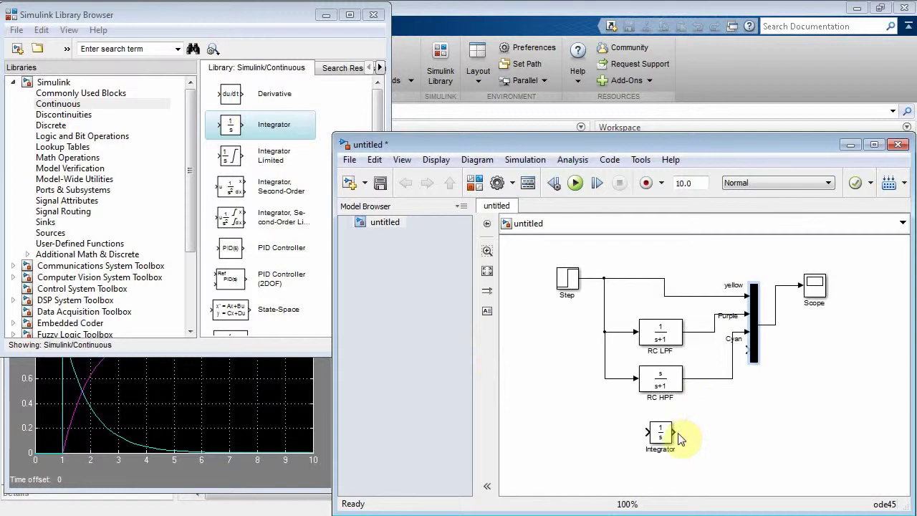
mouse_move(678, 433)
mouse_down()
mouse_move(757, 420)
mouse_move(746, 352)
mouse_up()
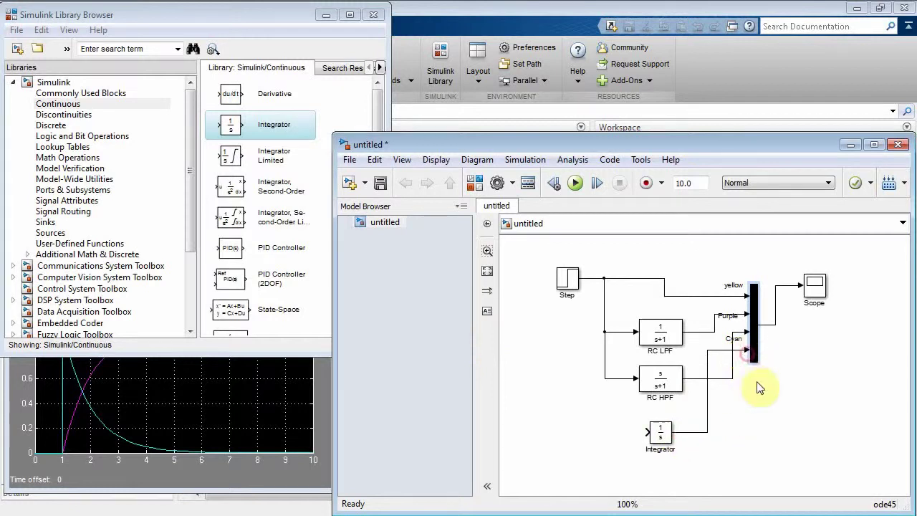
mouse_move(647, 433)
mouse_down()
mouse_move(606, 402)
mouse_move(606, 377)
mouse_up()
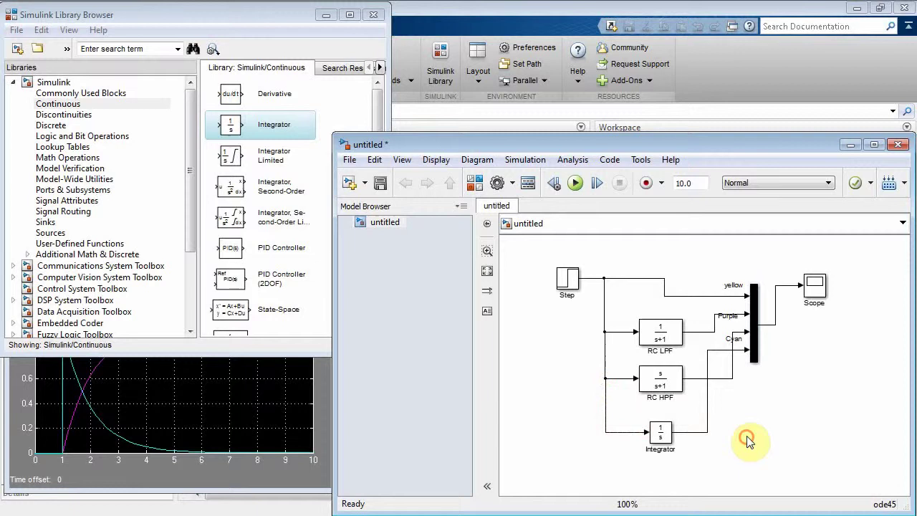
- Run the simulation and autoscale the Scope to show the Integrator's ramp with the other traces
click(575, 184)
click(180, 384)
click(194, 420)
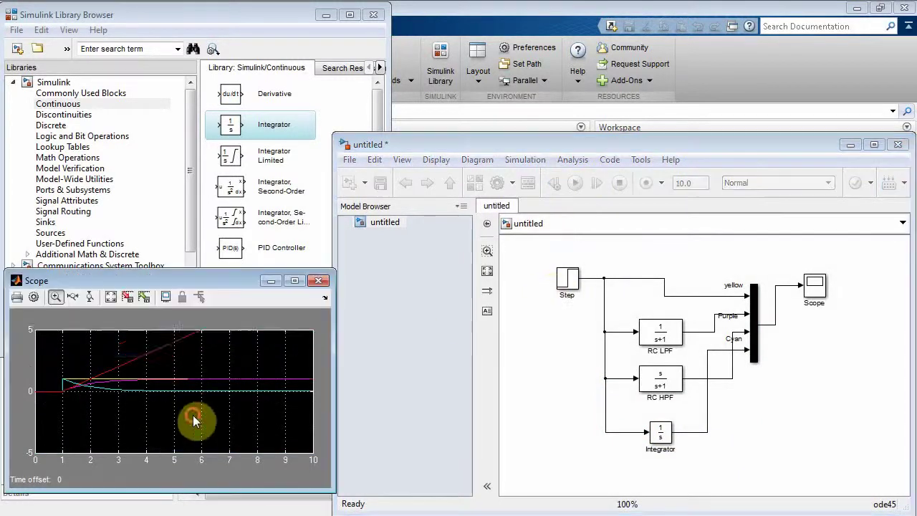
click(111, 296)
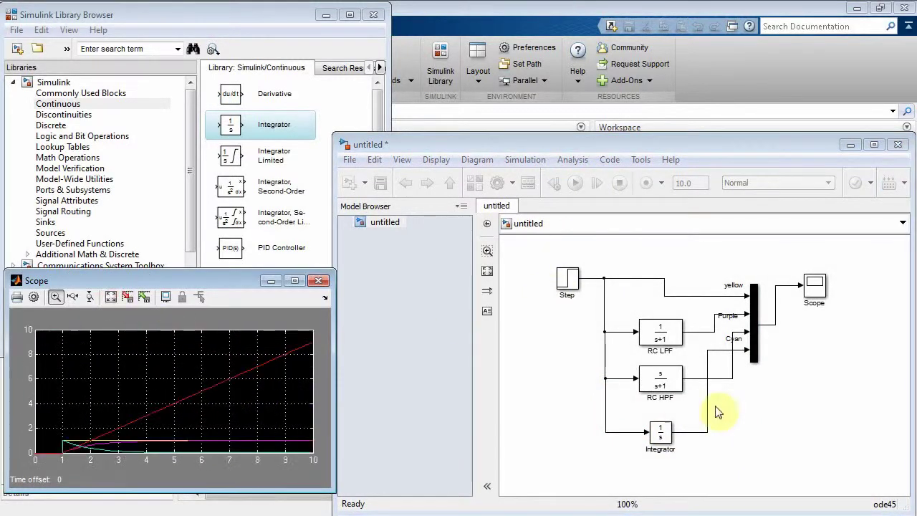
- Place the 'red' label on the Integrator's output line to the Mux
click(765, 424)
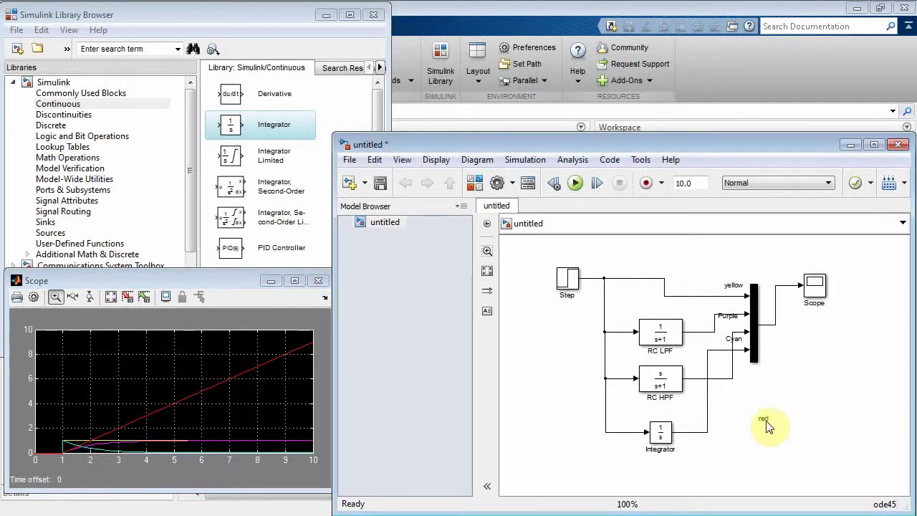
drag(764, 420, 720, 409)
click(771, 439)
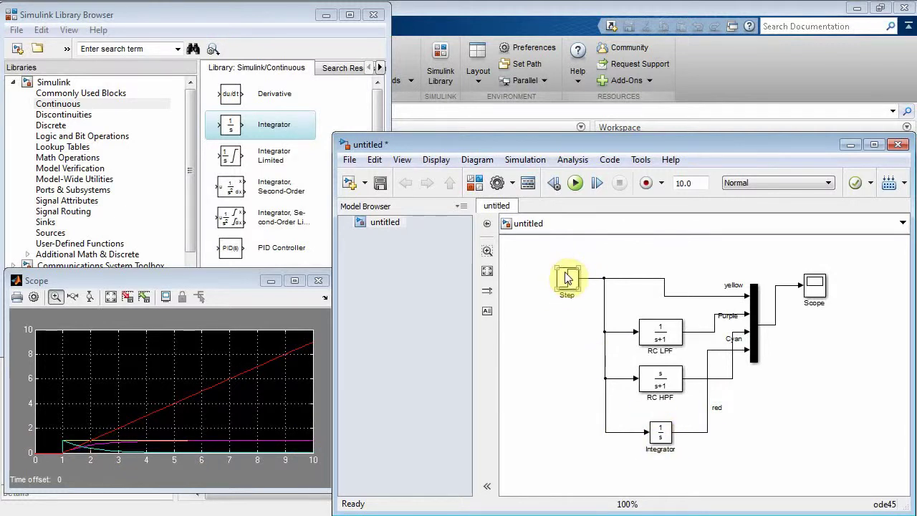
click(657, 438)
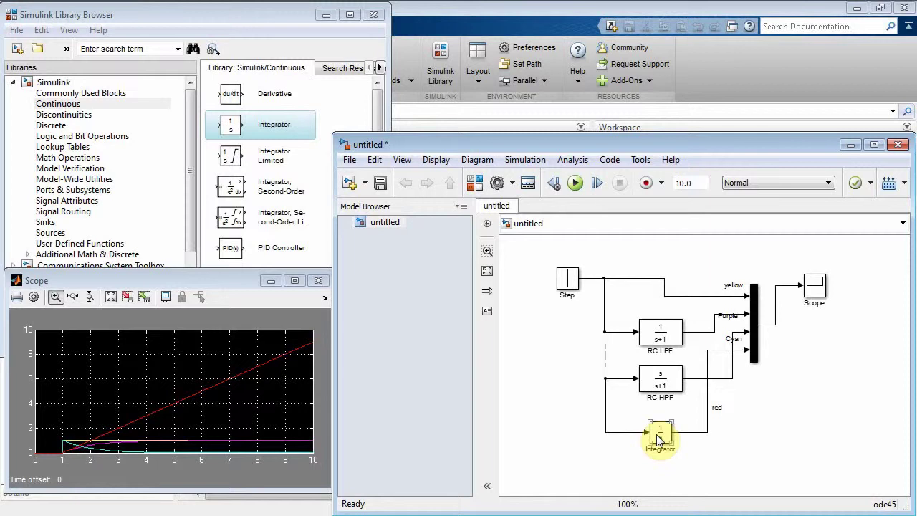
click(693, 437)
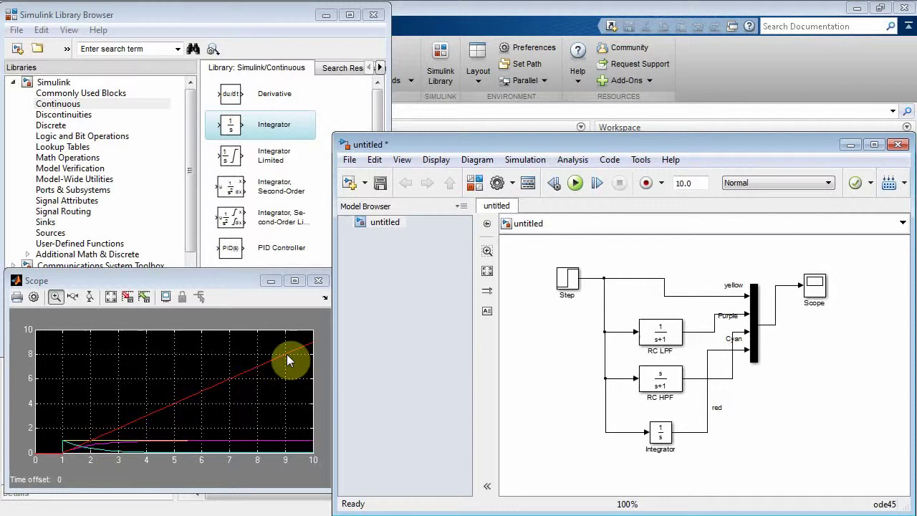
click(662, 437)
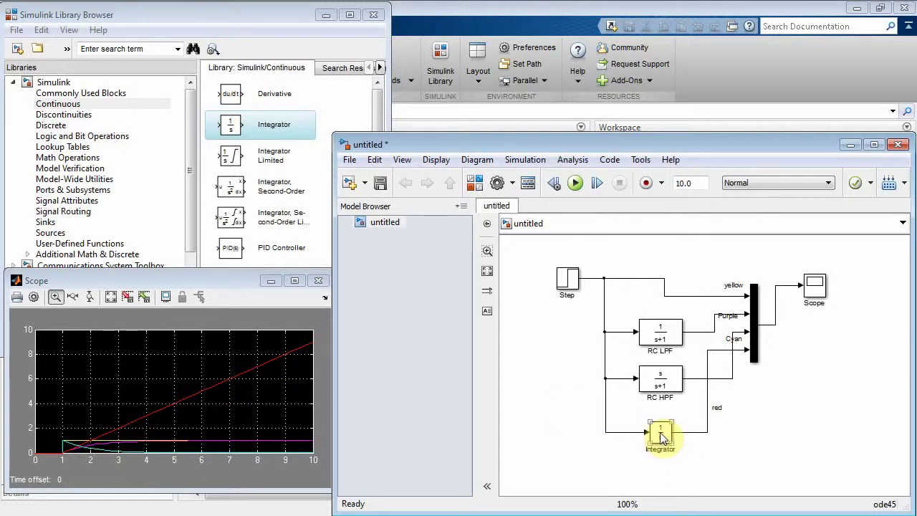
click(572, 285)
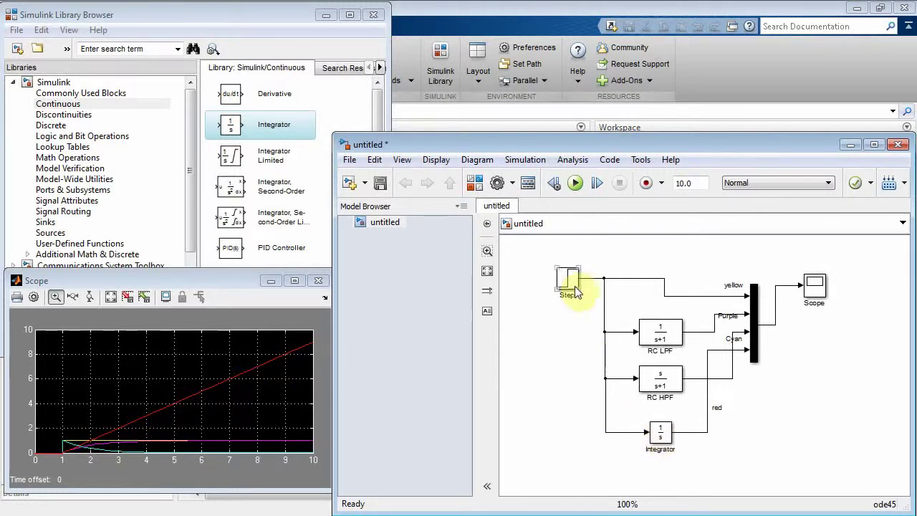
click(662, 435)
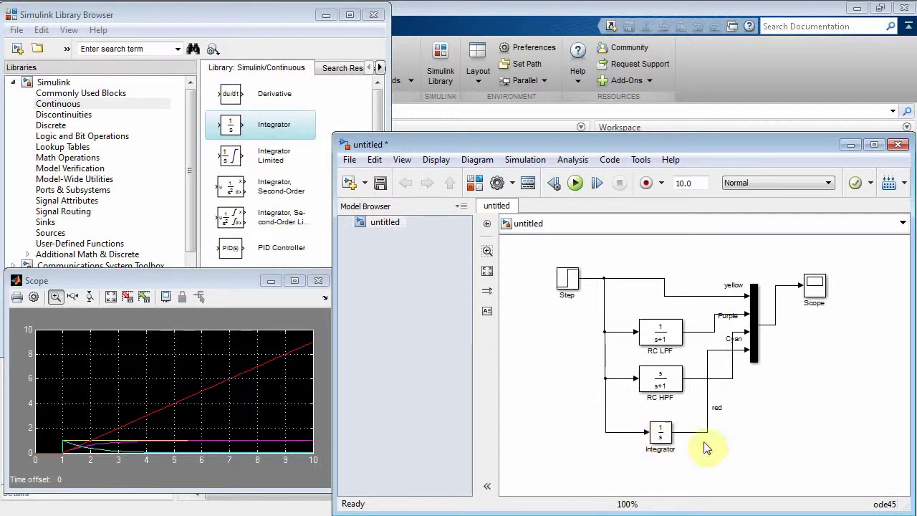
click(787, 437)
- Add the title 'Filtering Unit Step Input' above the diagram and enlarge the model window
double_click(657, 247)
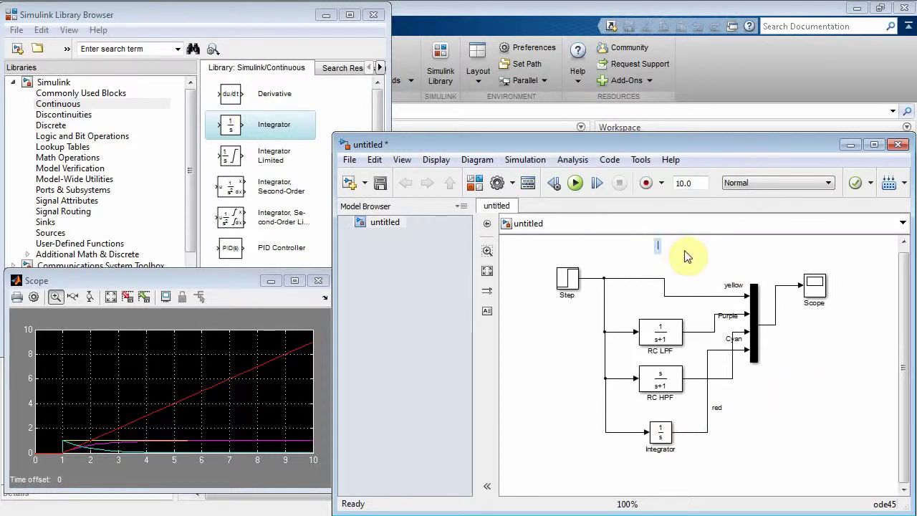
text(Filtering)
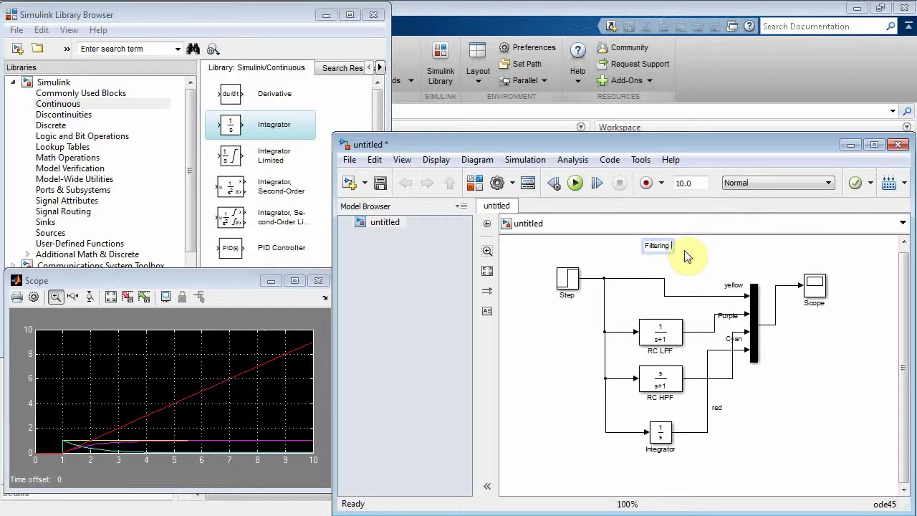
text( Unit Step INput)
key(BackSpace)
key(BackSpace)
key(BackSpace)
key(BackSpace)
text(nput)
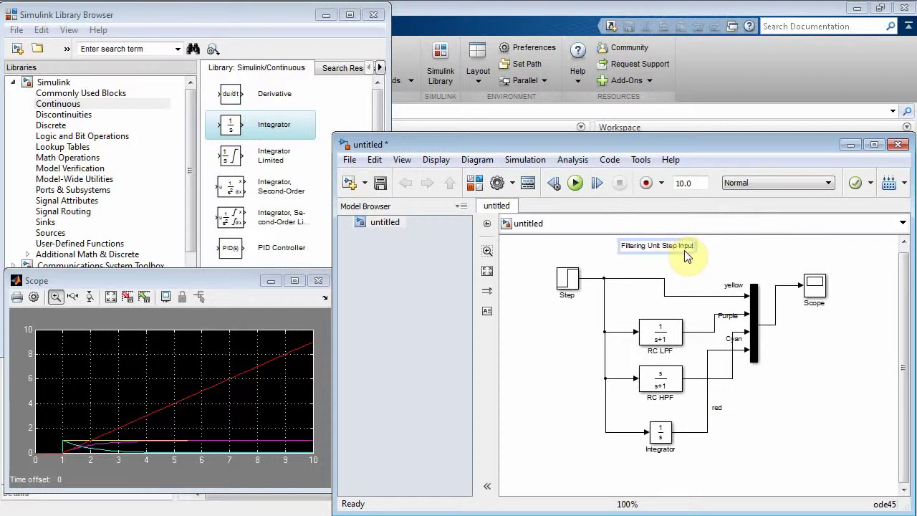
click(788, 415)
drag(765, 132, 767, 61)
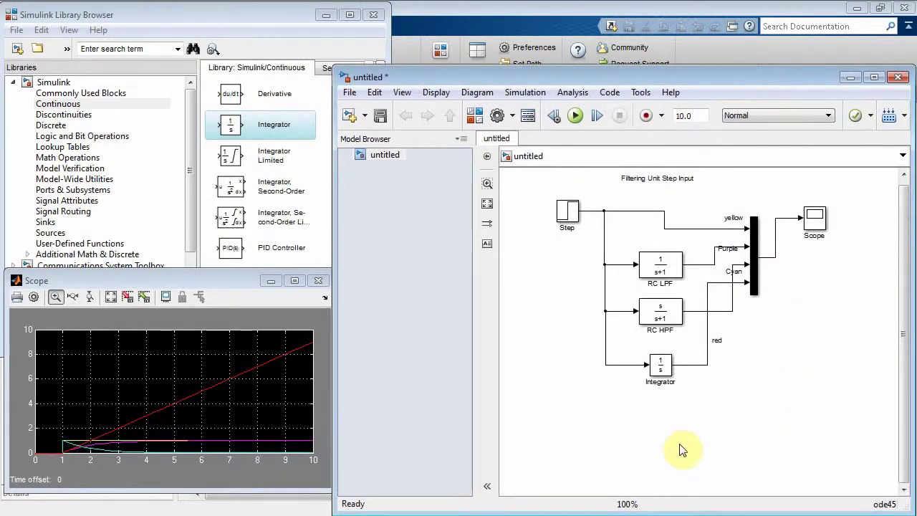
- Paste copies of RC HPF and Integrator below the diagram, with Integrator1 left of RC HPF1
click(660, 313)
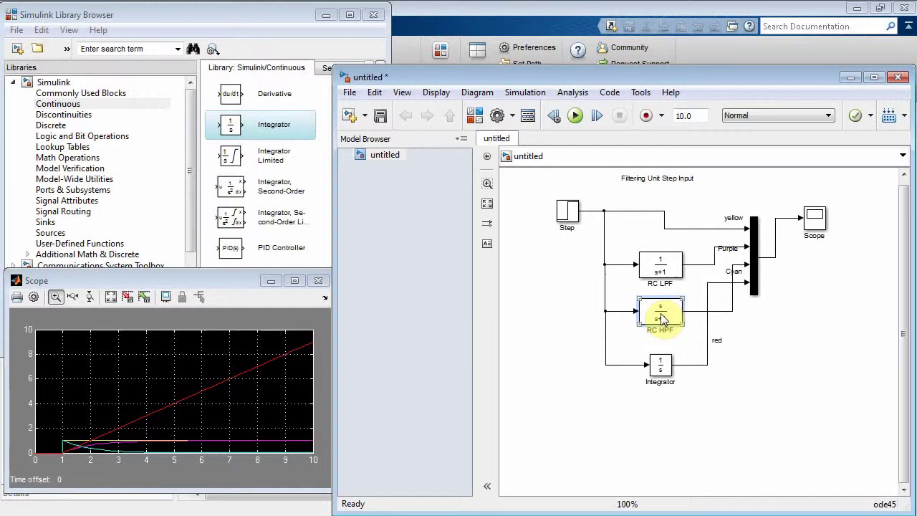
click(706, 425)
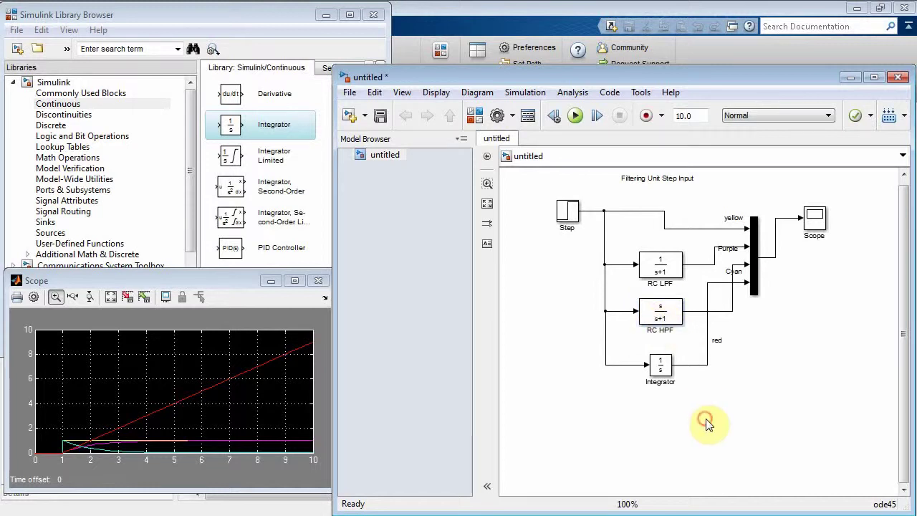
key(ctrl+v)
click(660, 367)
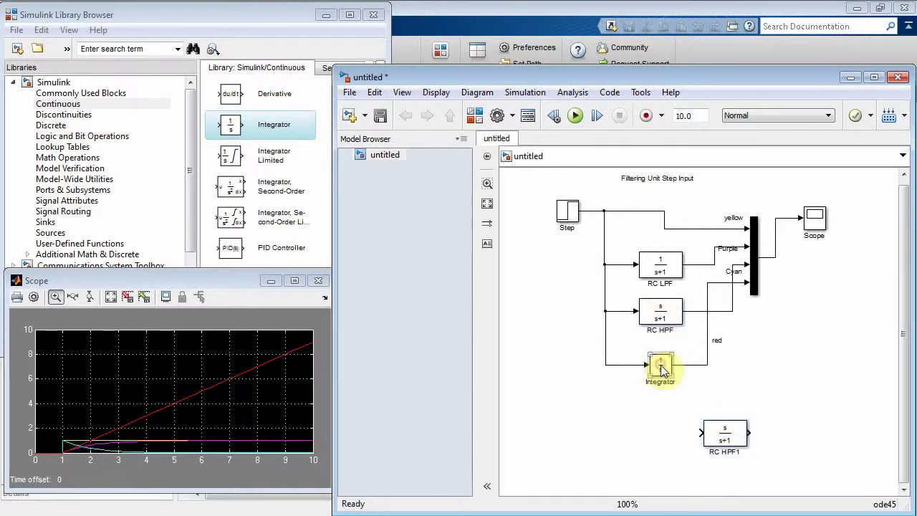
click(655, 423)
key(ctrl+v)
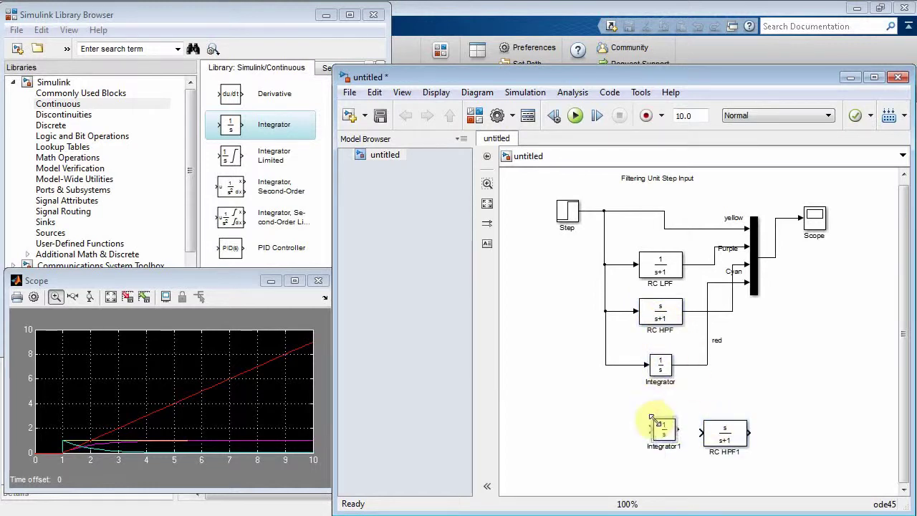
drag(655, 421, 623, 434)
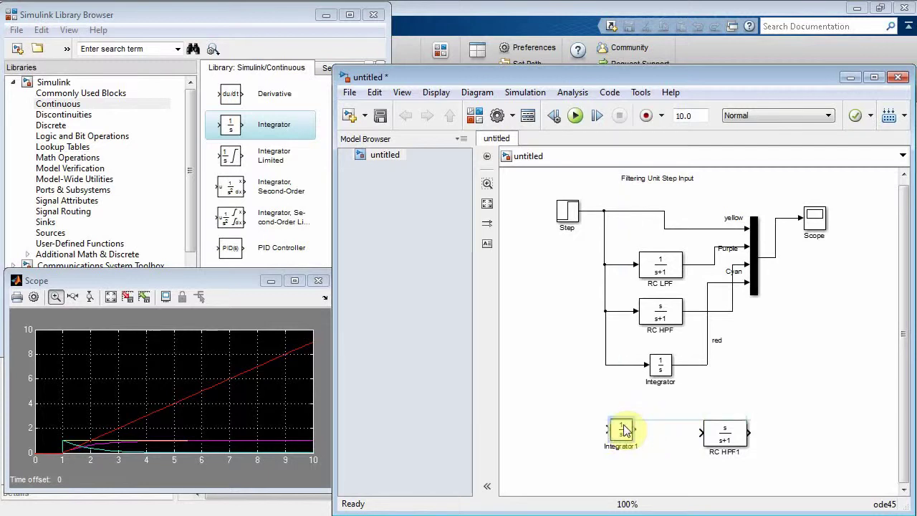
- Connect Integrator1's output to RC HPF1's input, moving RC HPF1 closer
ctrl+click(717, 432)
drag(709, 434, 689, 430)
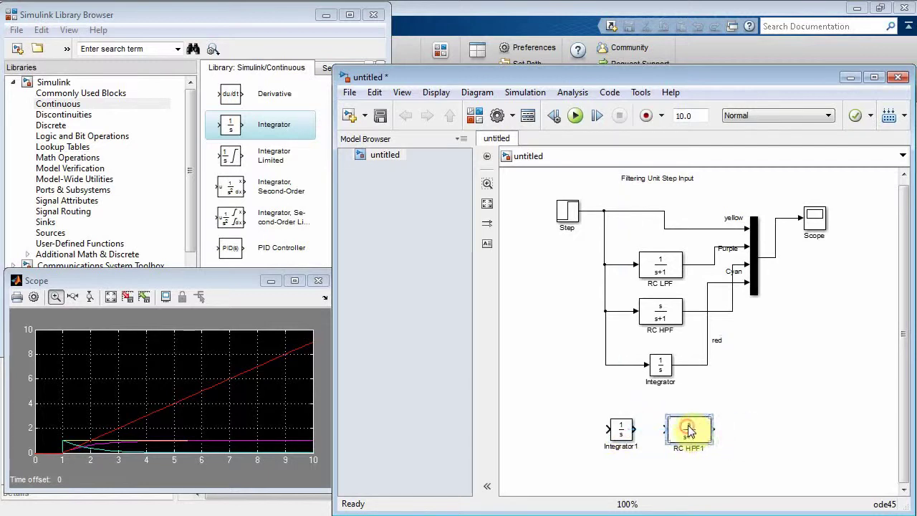
click(627, 430)
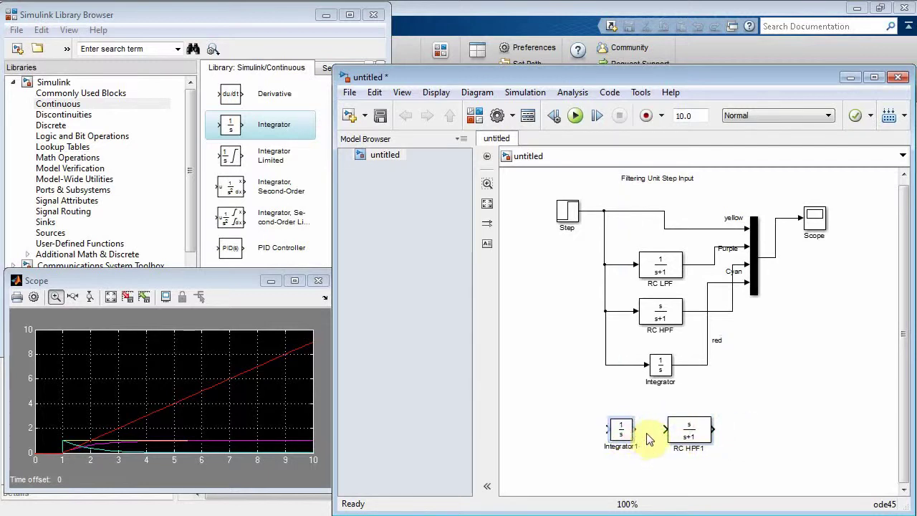
click(635, 433)
ctrl+click(673, 439)
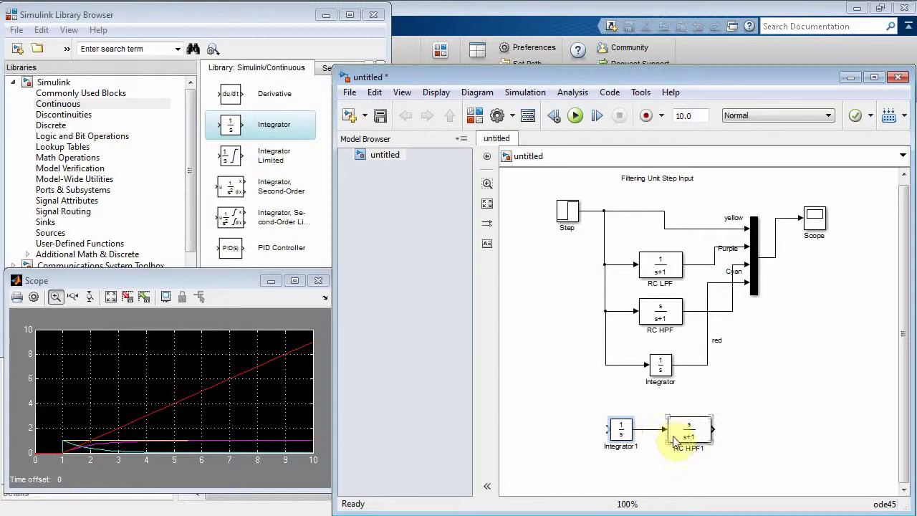
- Raise the Mux's number of inputs to make room for another signal
double_click(756, 287)
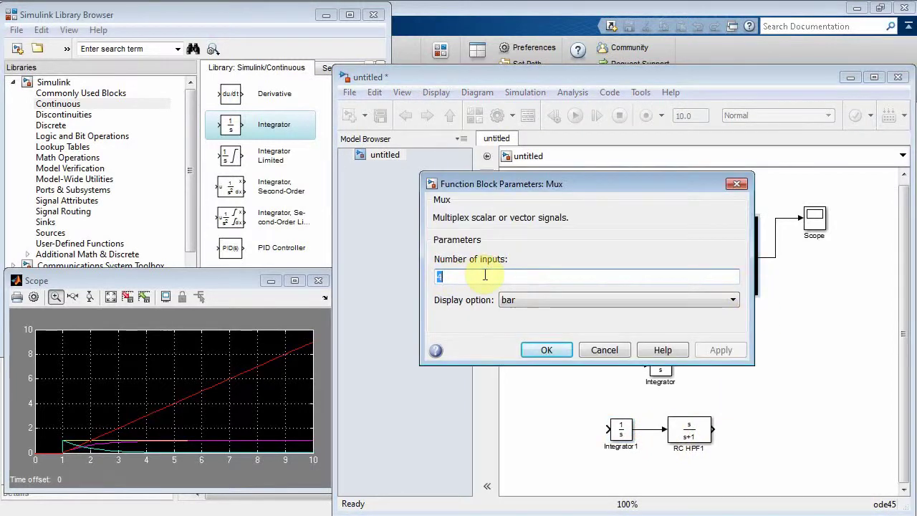
text(3)
click(548, 350)
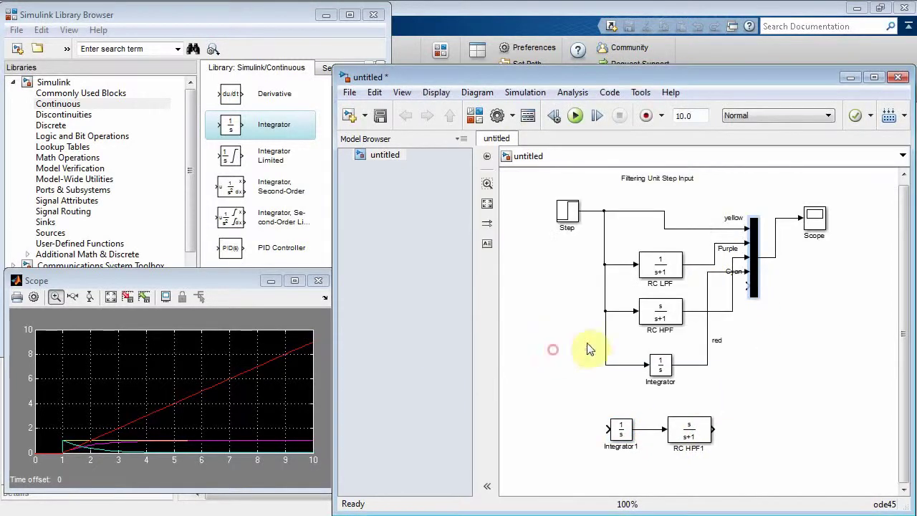
- Wire RC HPF1's output into the new Mux input and feed the Step branch into Integrator1
drag(715, 429, 747, 285)
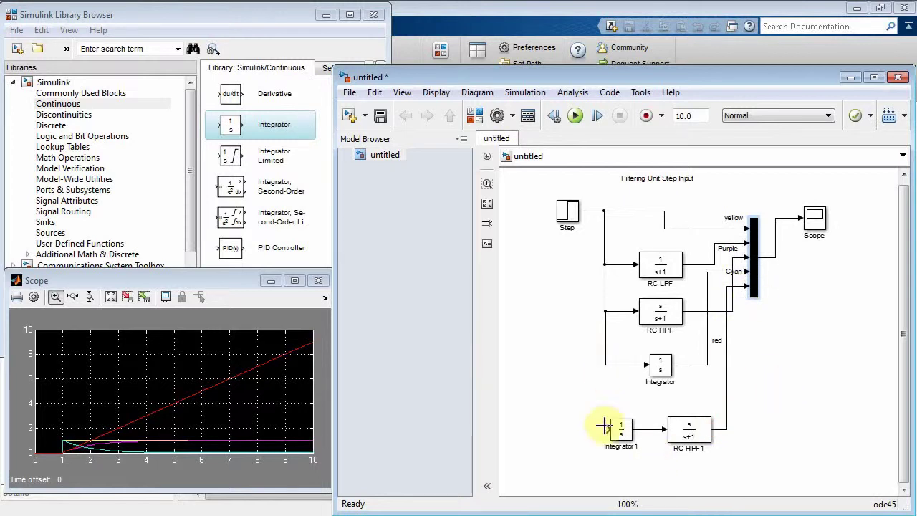
drag(616, 430, 605, 364)
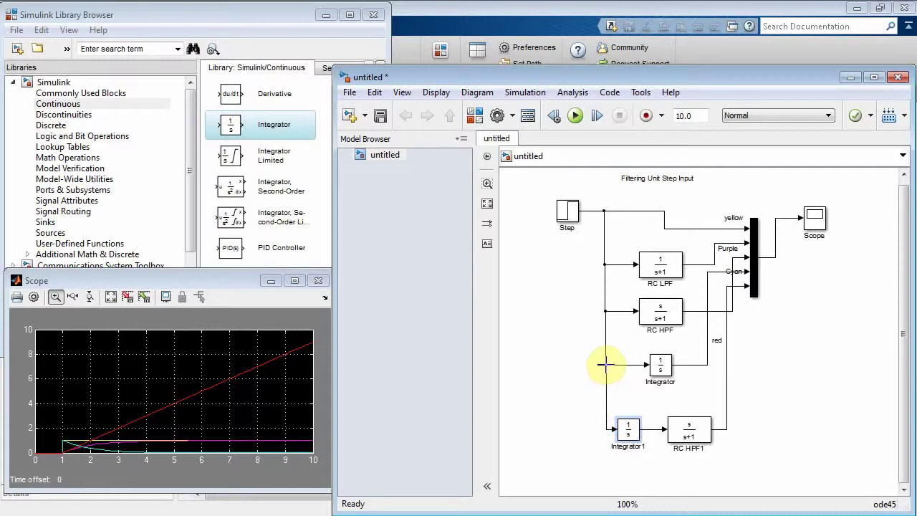
click(580, 410)
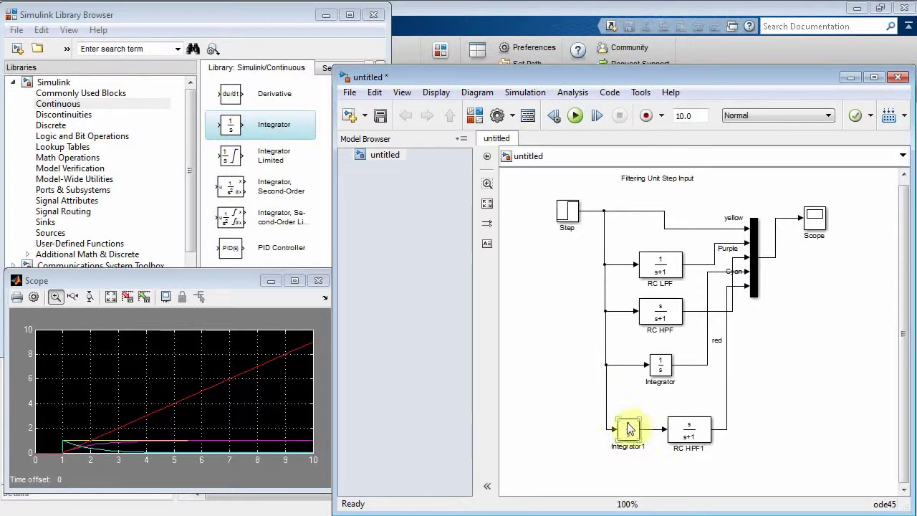
click(695, 433)
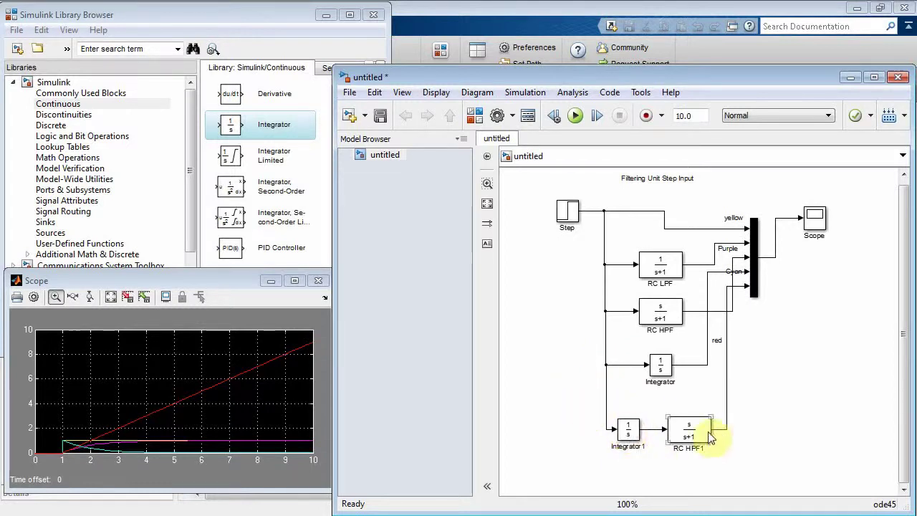
click(541, 258)
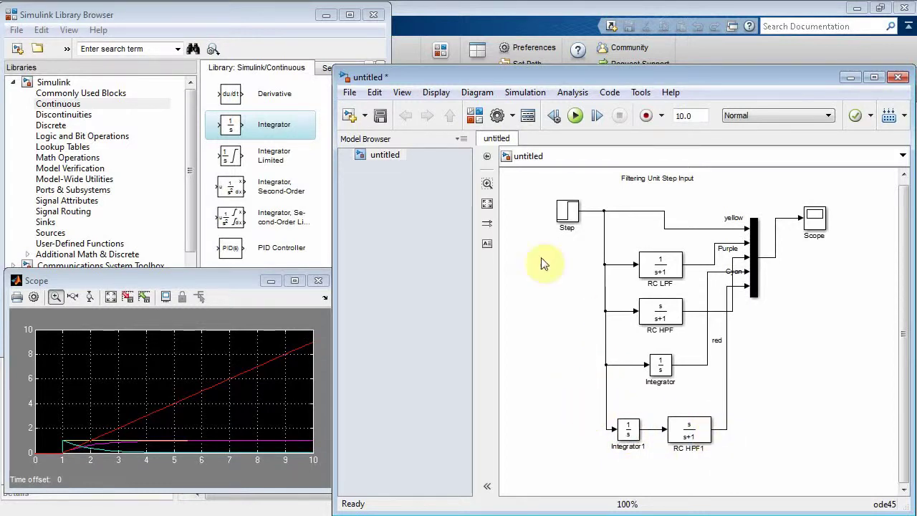
- Rerun the simulation and place a 'green' label beside RC HPF1's output line
click(576, 119)
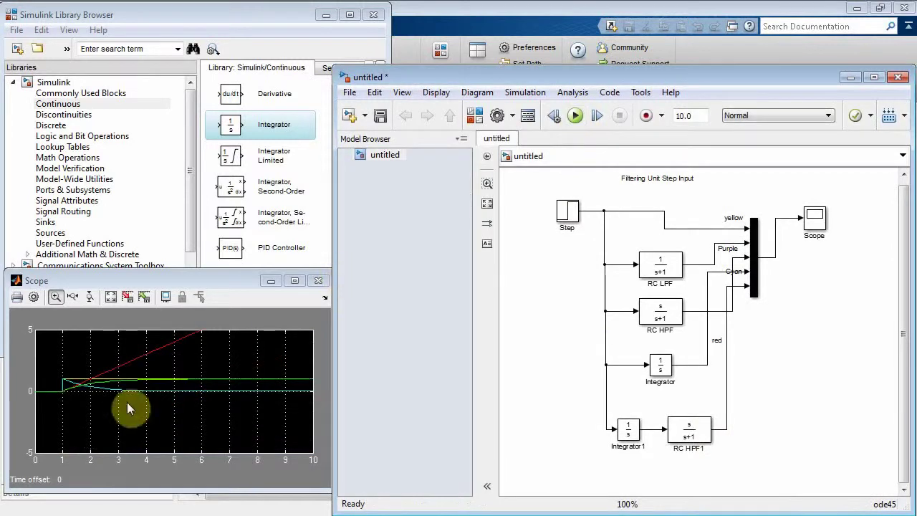
click(769, 413)
text(green)
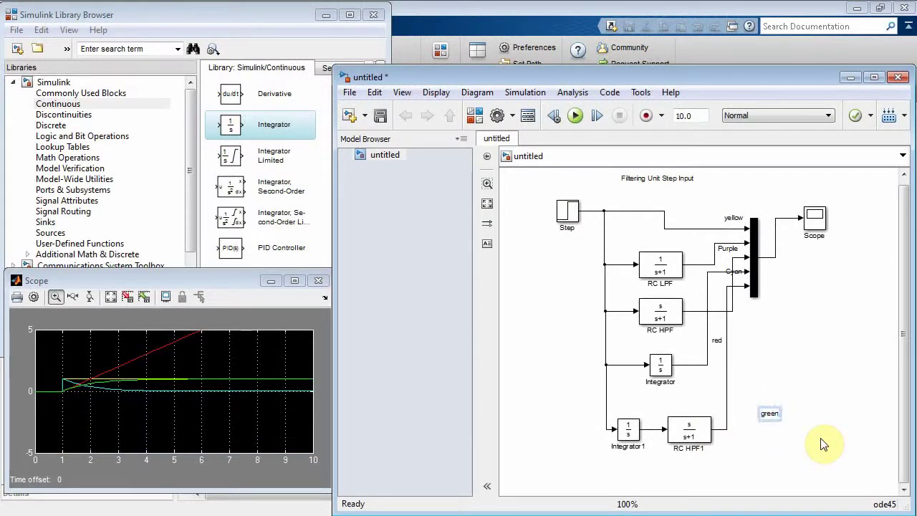
drag(768, 419, 742, 421)
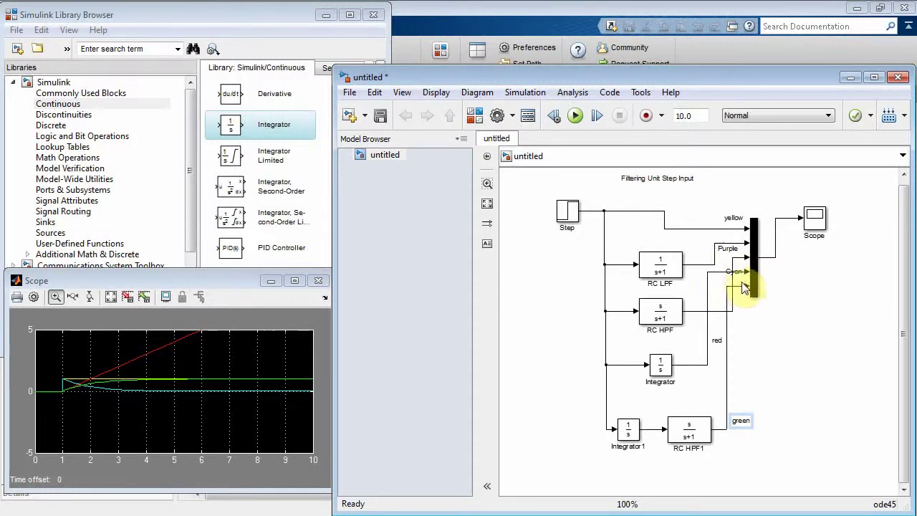
- Move the Purple label above its line and the Cyan label up beside its Mux input
click(731, 251)
drag(732, 255, 728, 239)
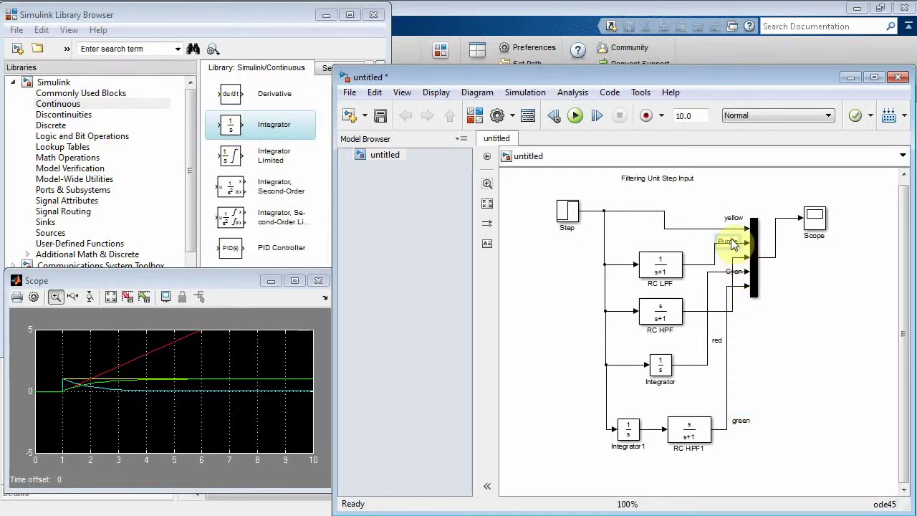
click(730, 275)
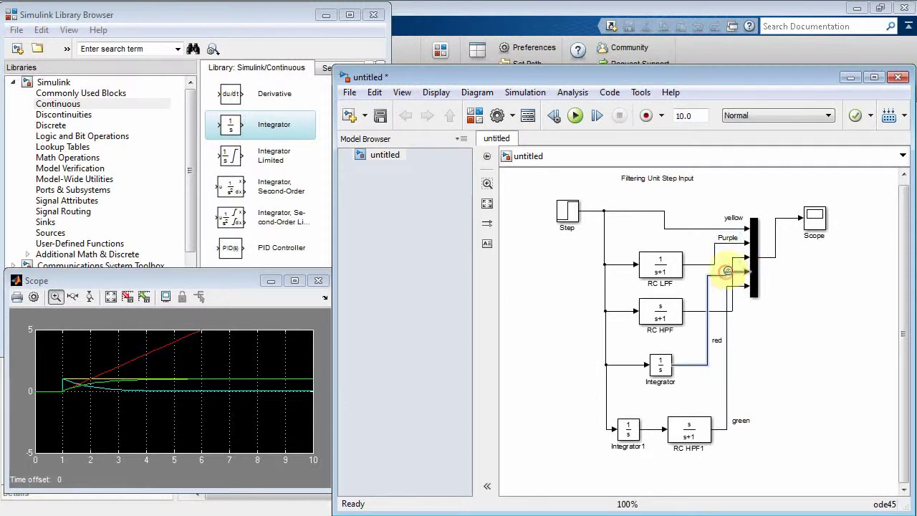
drag(729, 277, 731, 256)
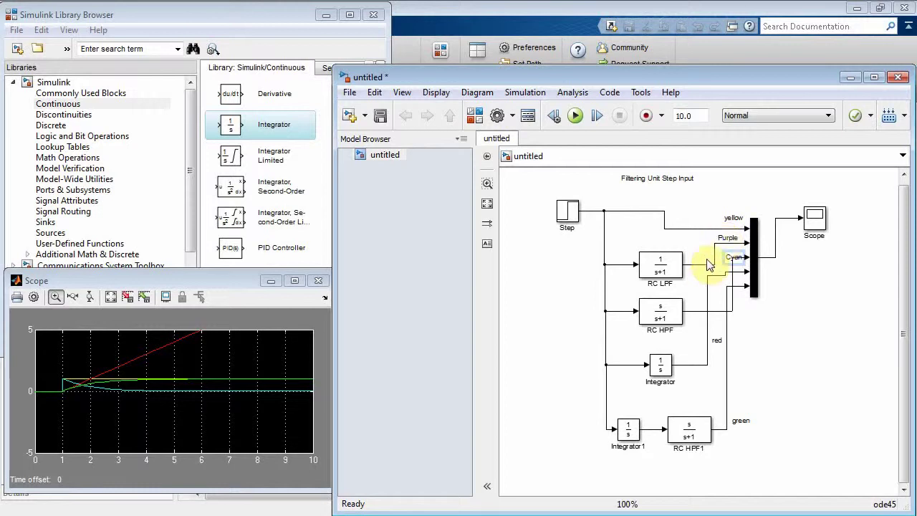
click(660, 271)
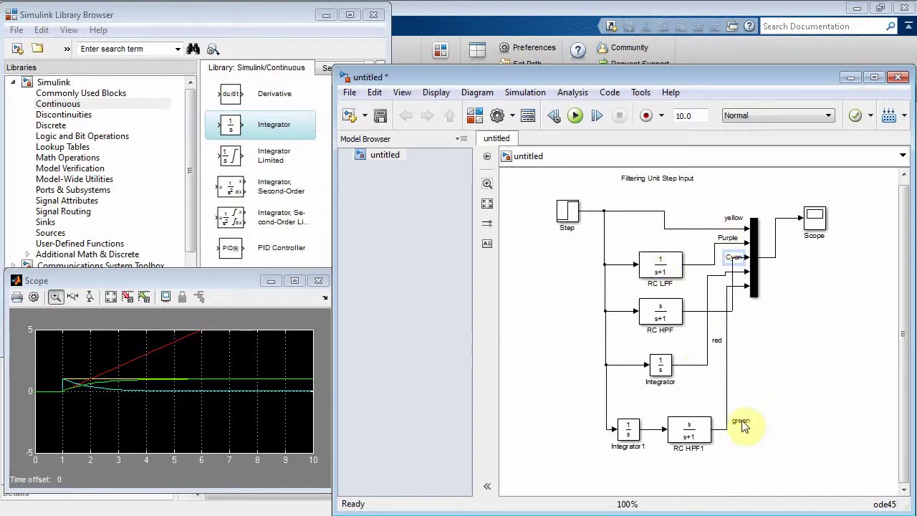
click(628, 441)
click(691, 432)
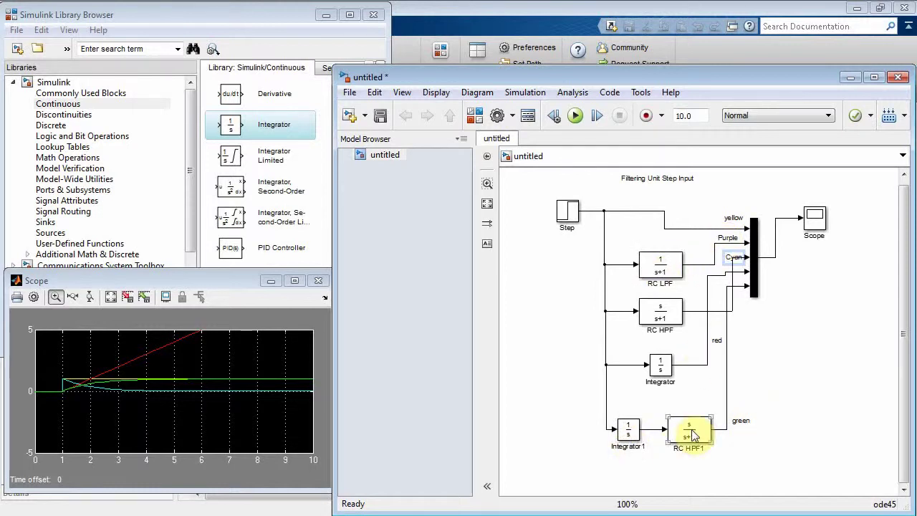
click(628, 428)
click(692, 430)
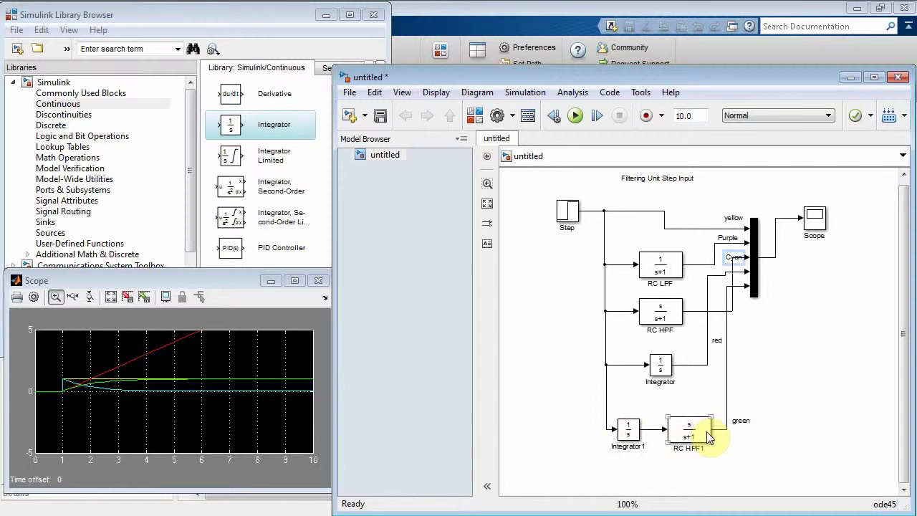
click(621, 434)
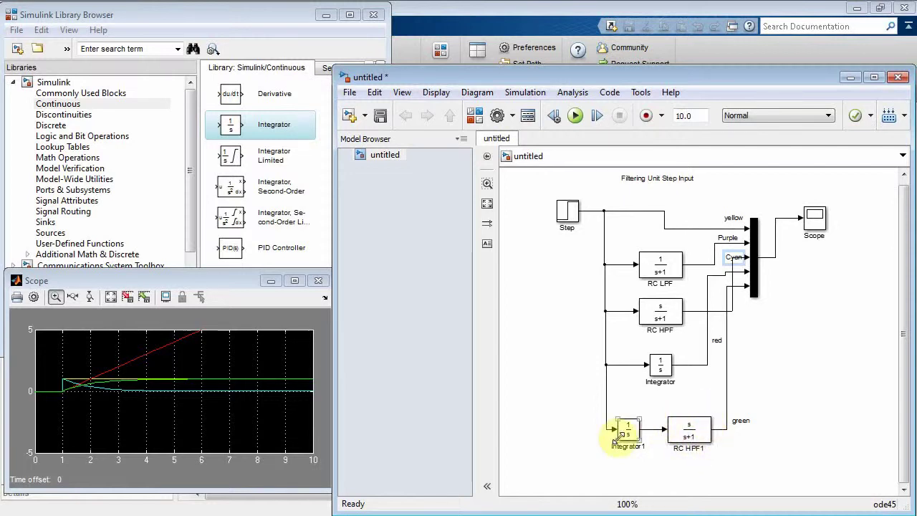
click(690, 438)
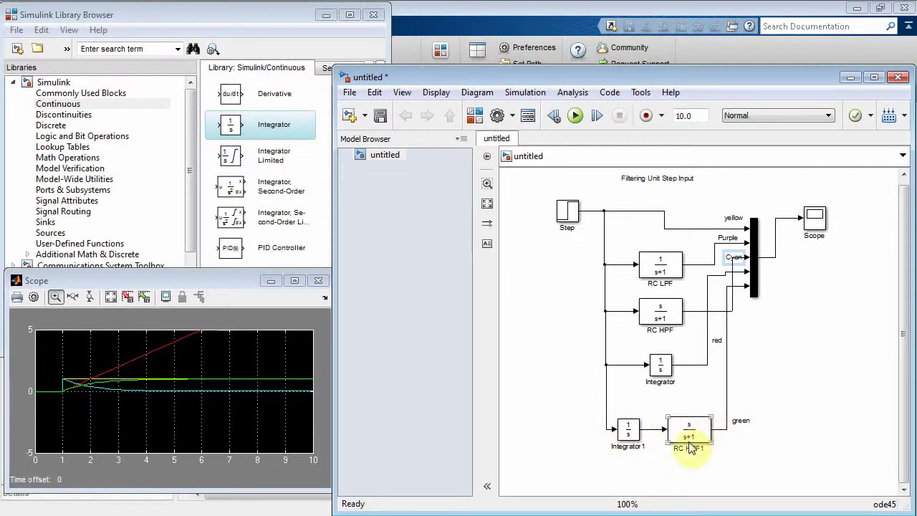
click(648, 265)
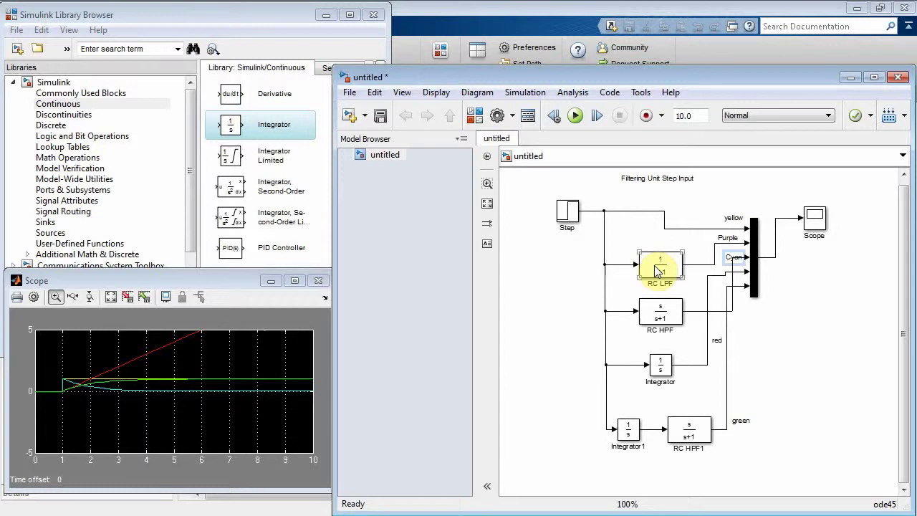
click(690, 432)
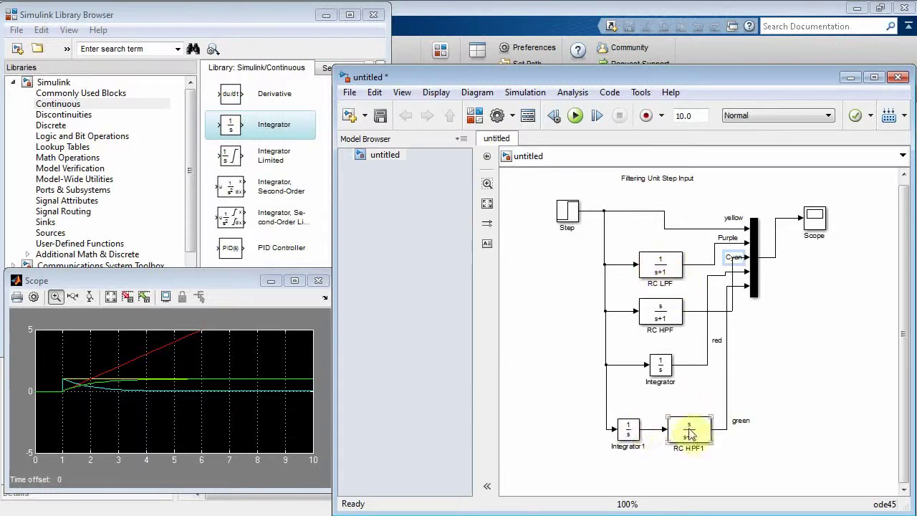
click(630, 432)
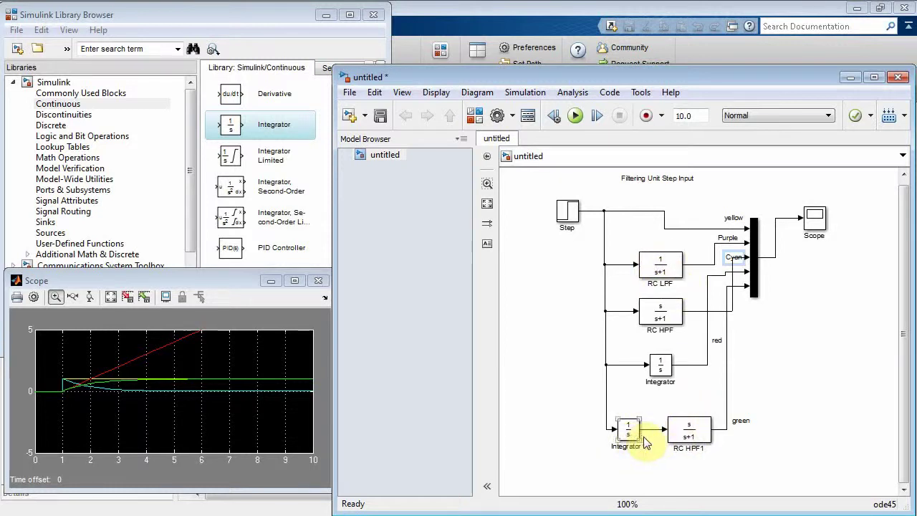
click(684, 439)
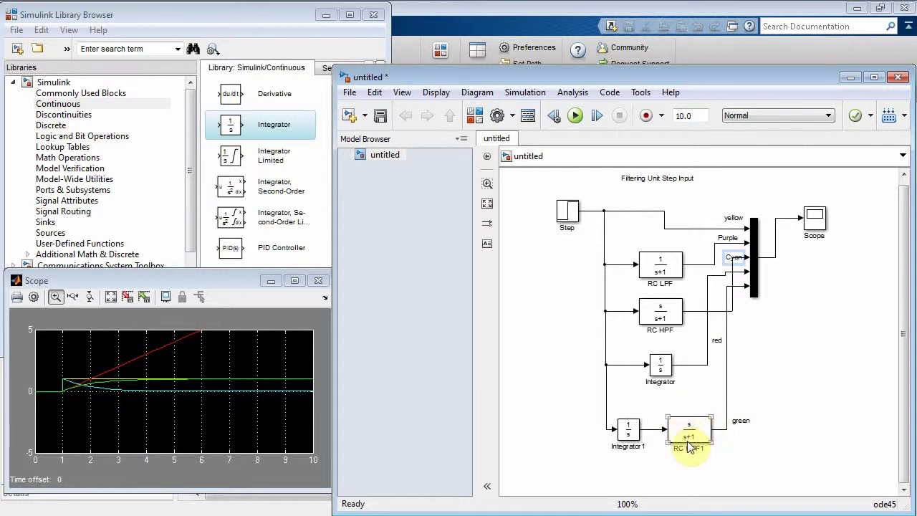
click(629, 436)
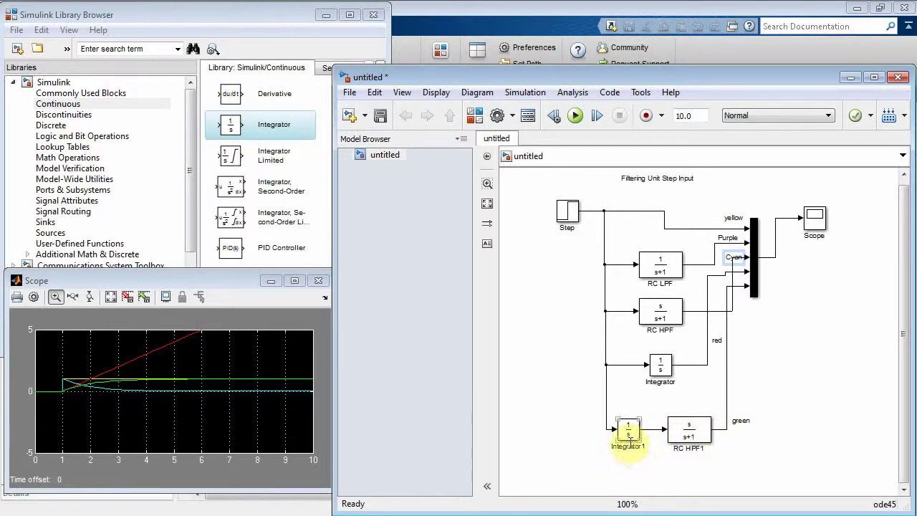
click(692, 429)
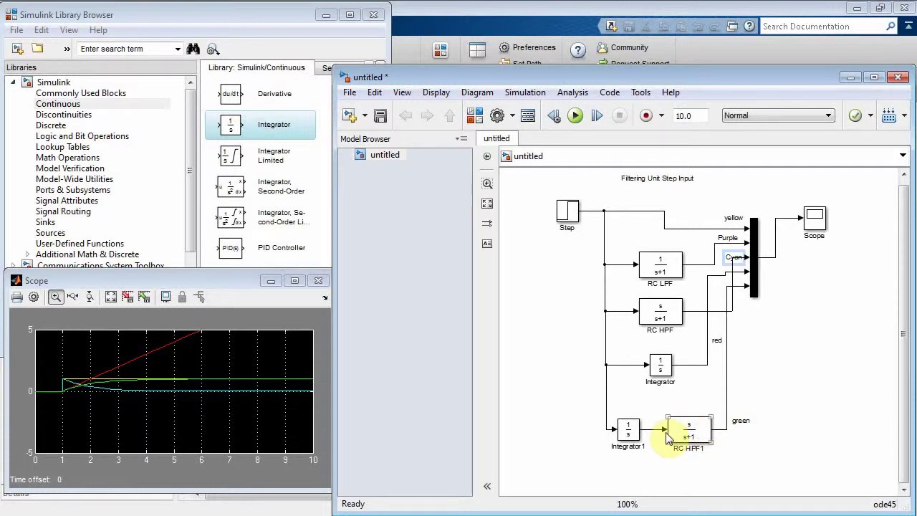
click(774, 424)
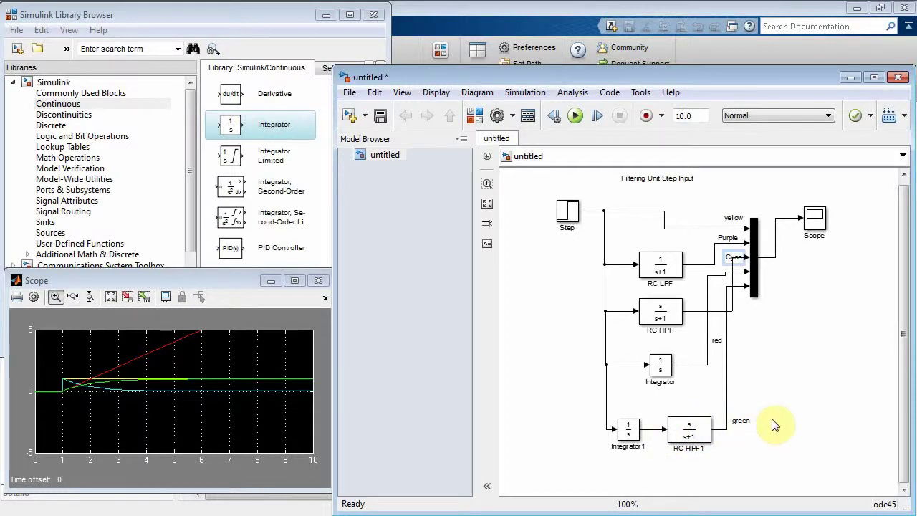